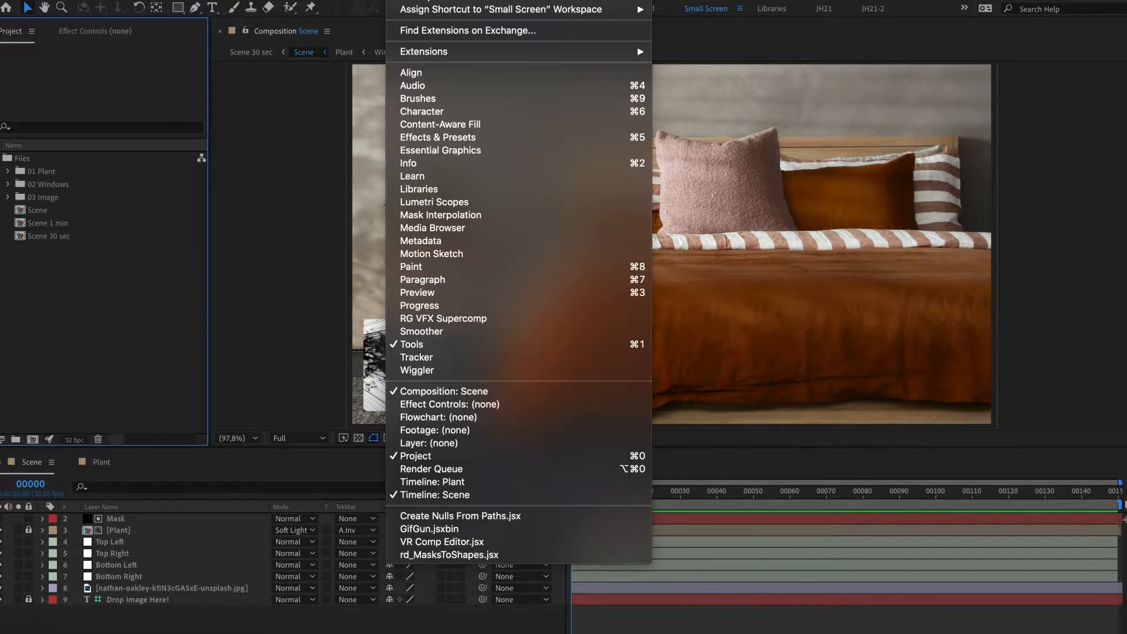
Step: Show the Essential Graphics controls and try Plant shadow variants 1 and 5
click(442, 150)
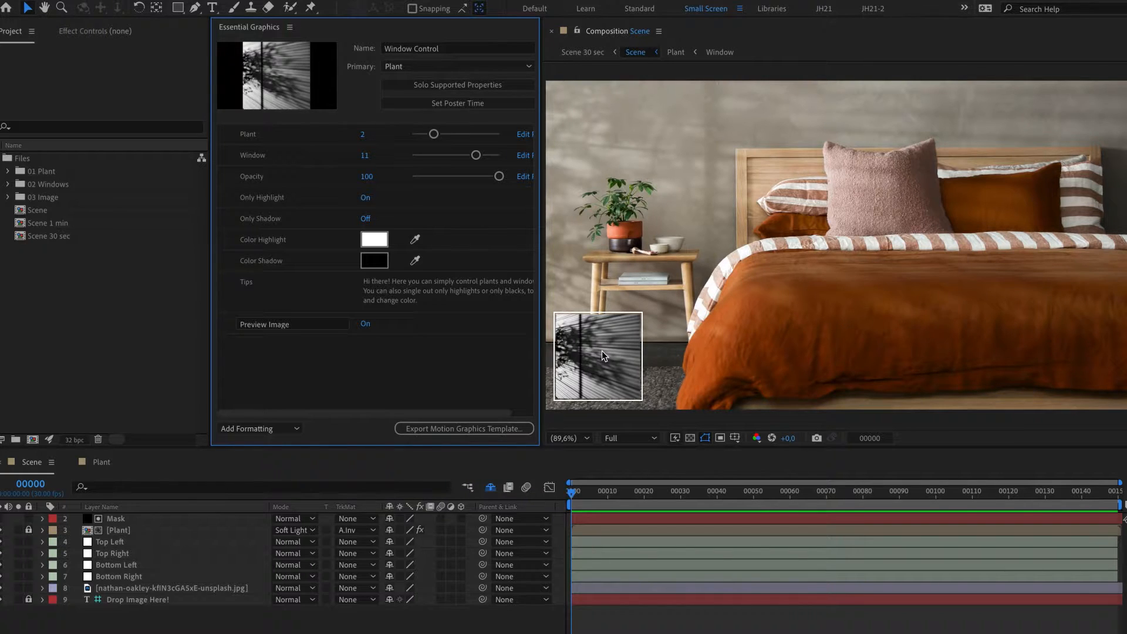
click(420, 135)
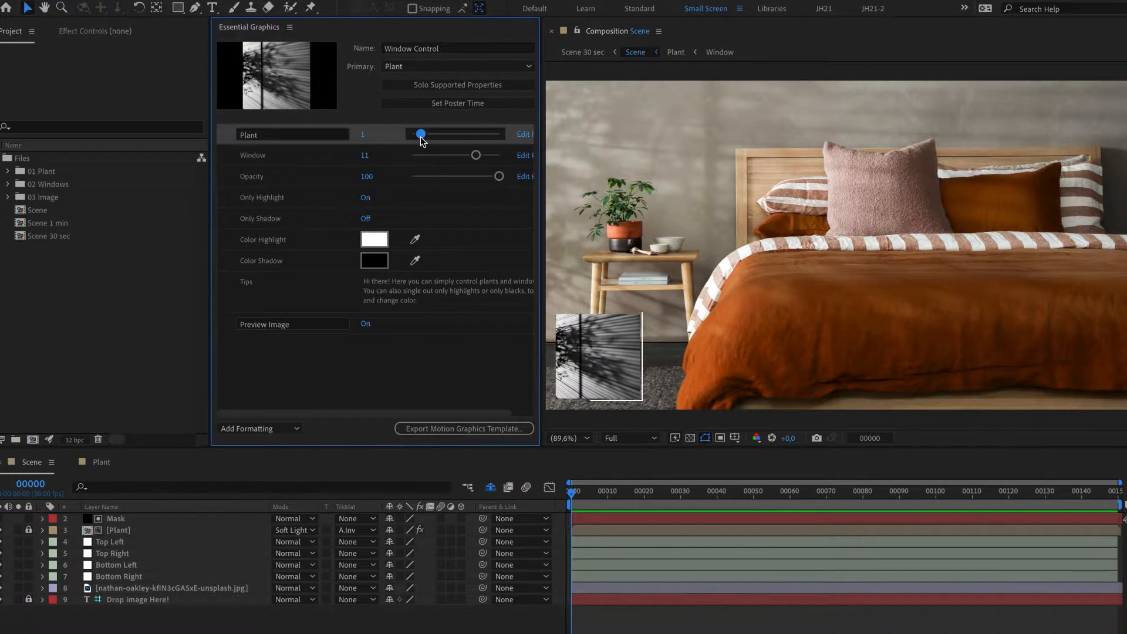
drag(420, 135, 464, 134)
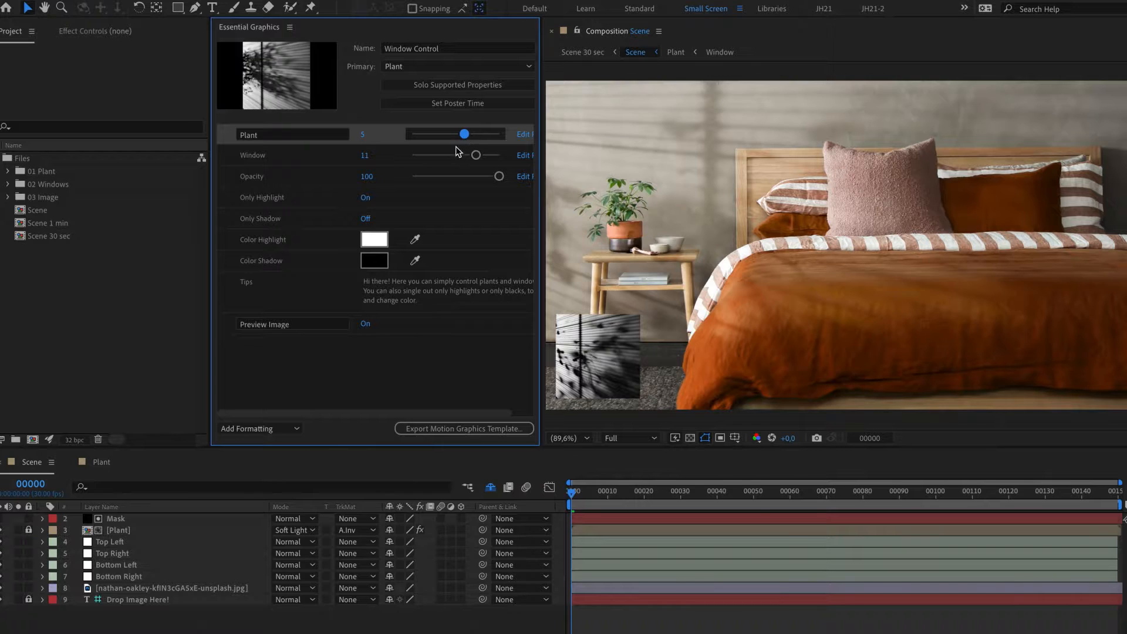
Step: Try Window shadow styles 7 and 1, and return to Plant 2, Window 11 and Opacity 100
click(450, 154)
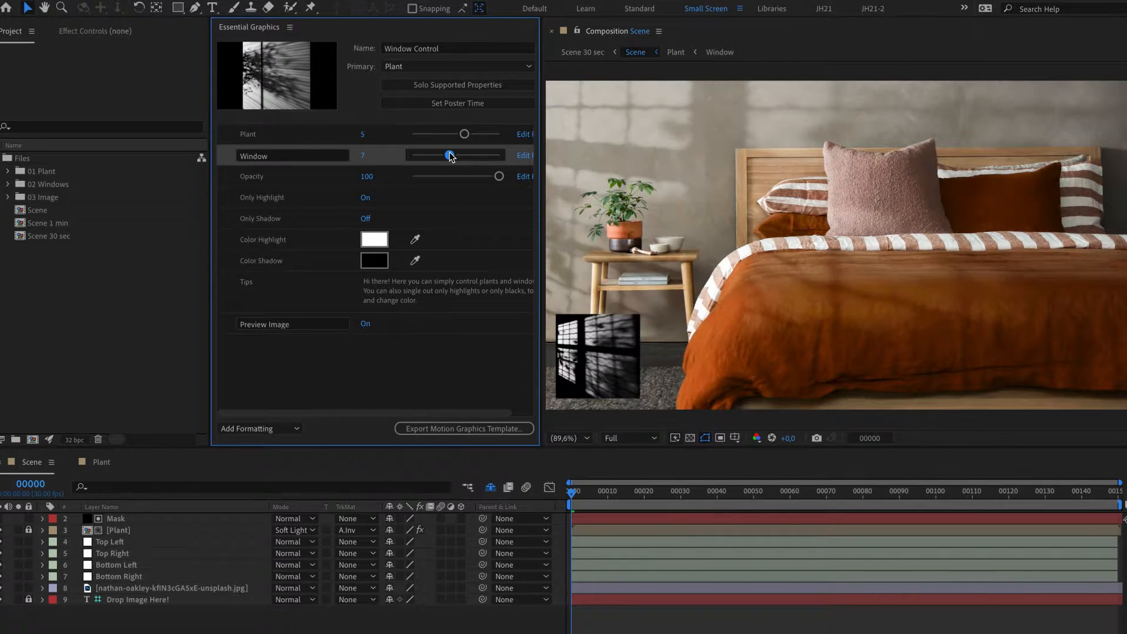
drag(430, 153, 418, 153)
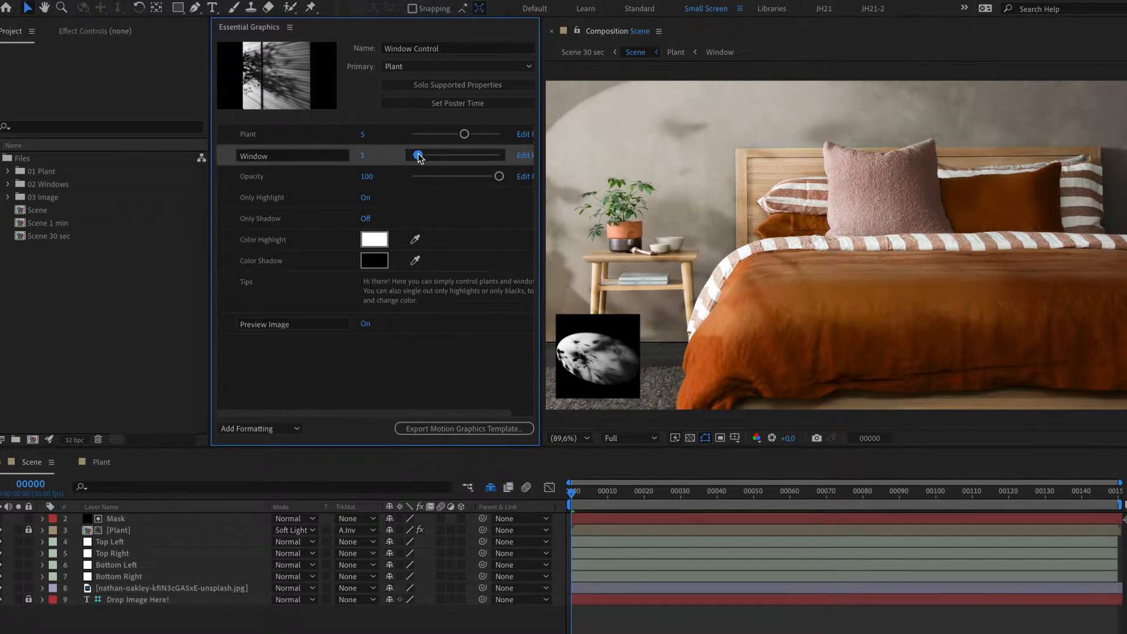
drag(445, 159, 517, 181)
click(501, 179)
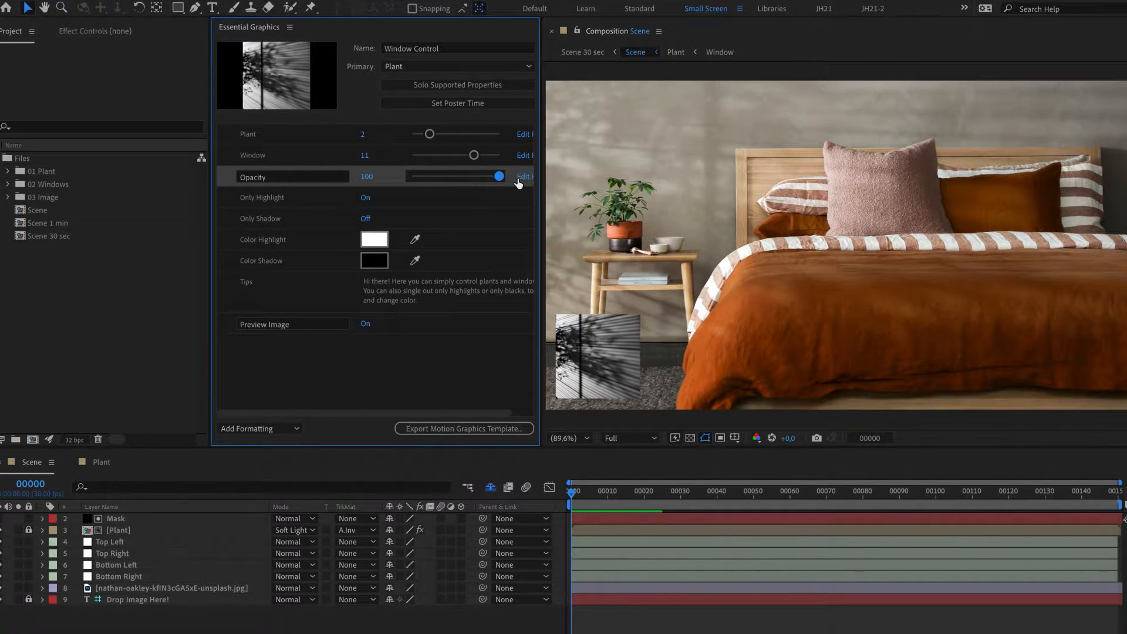
Step: Toggle the Only Highlight and Only Shadow options to compare them, ending with Only Highlight on and Only Shadow off
click(366, 198)
click(365, 219)
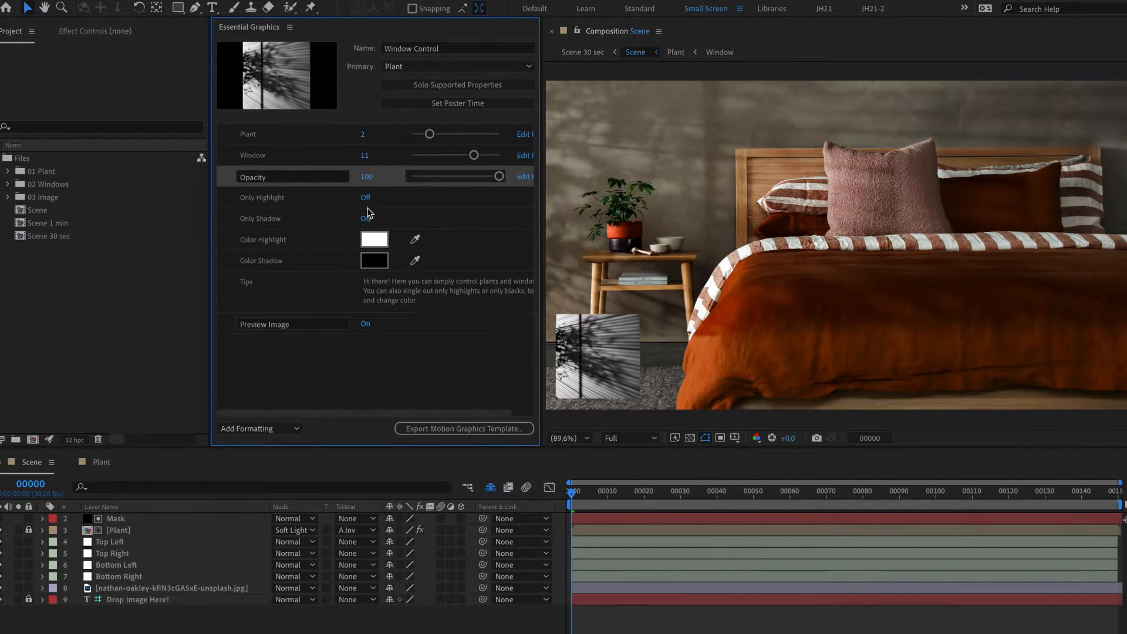
click(366, 219)
Step: Try an orange Color Highlight for the window light and undo the colour change
click(374, 239)
drag(426, 543, 423, 536)
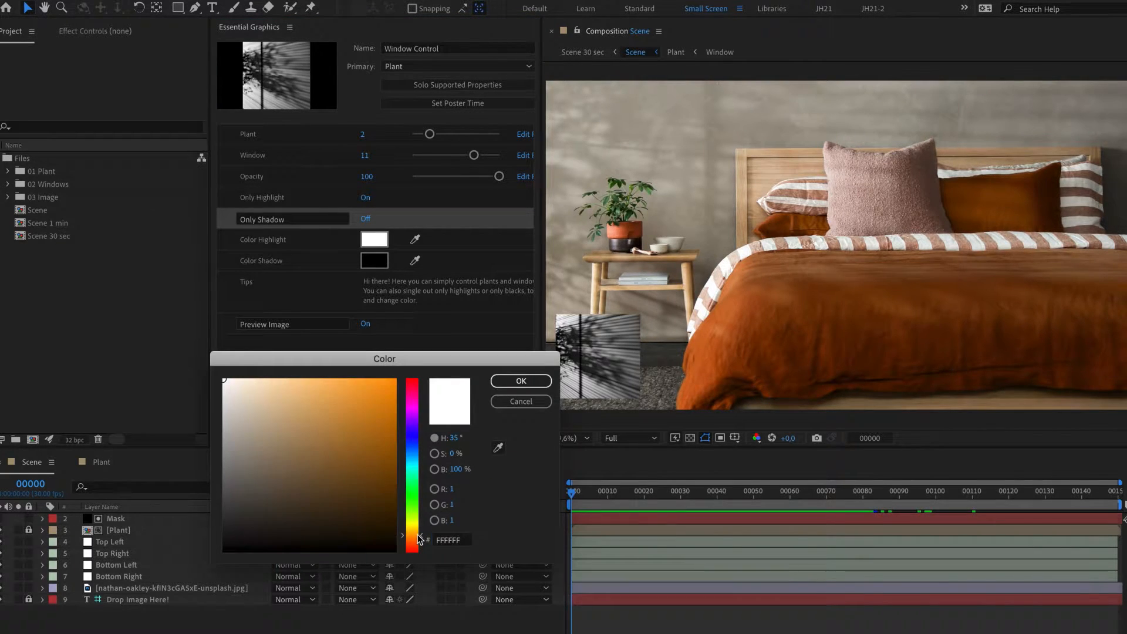
click(374, 385)
click(498, 379)
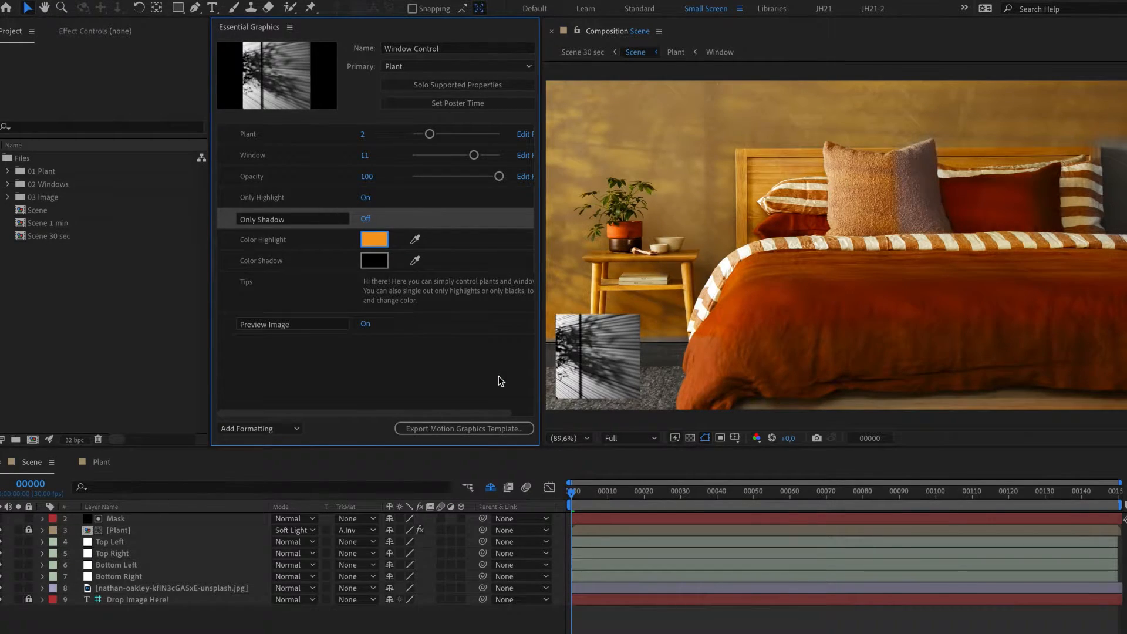
key(ctrl+z)
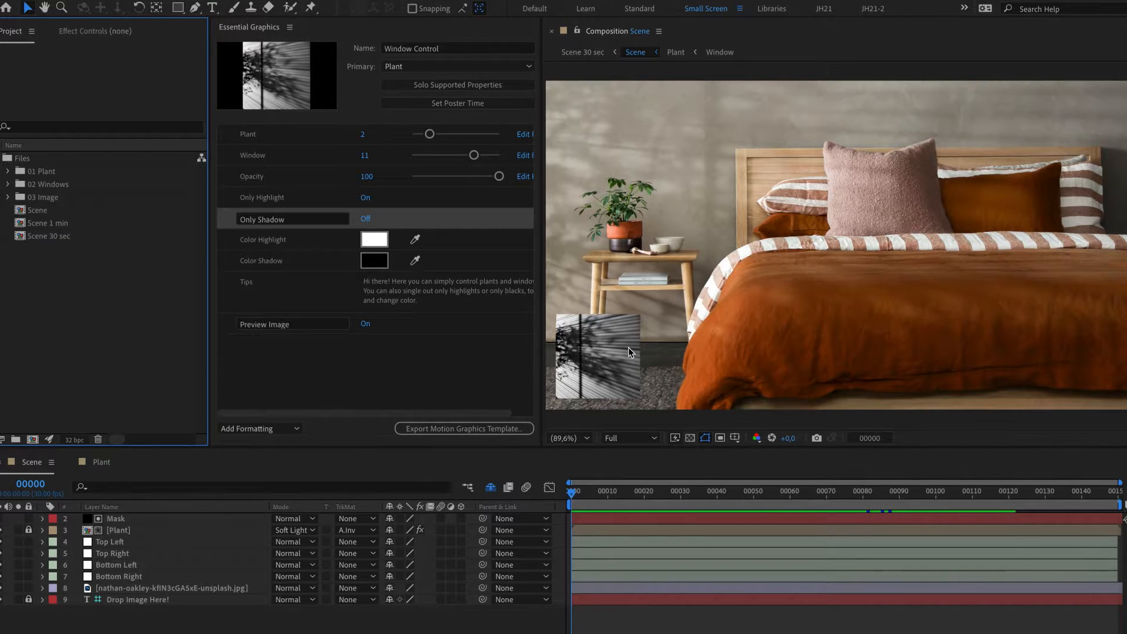
Step: Switch the Preview Image off and back on to compare the scene with and without it
click(358, 337)
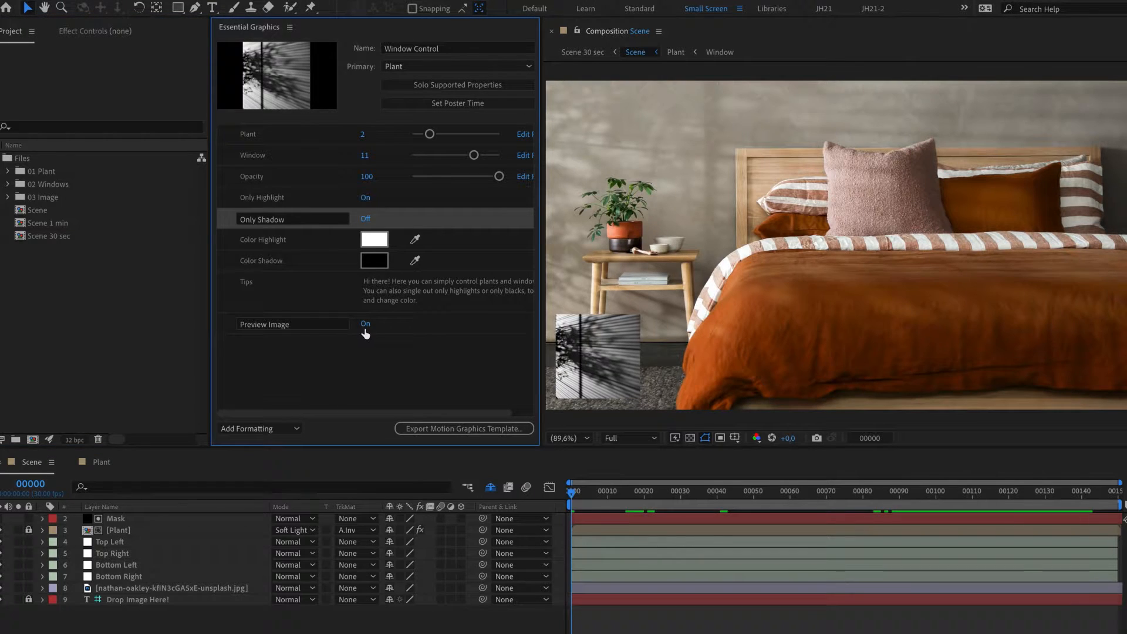
click(366, 326)
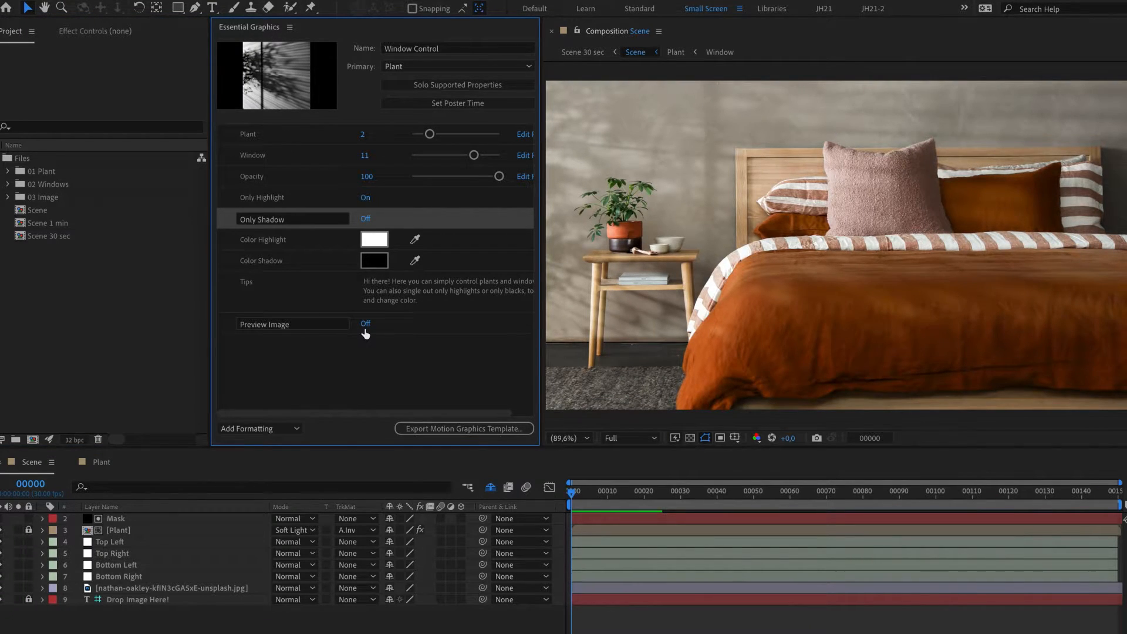
click(365, 328)
Step: Try moving the Top Left and Top Right corner nulls inward over the bedroom image, and undo both moves
click(820, 395)
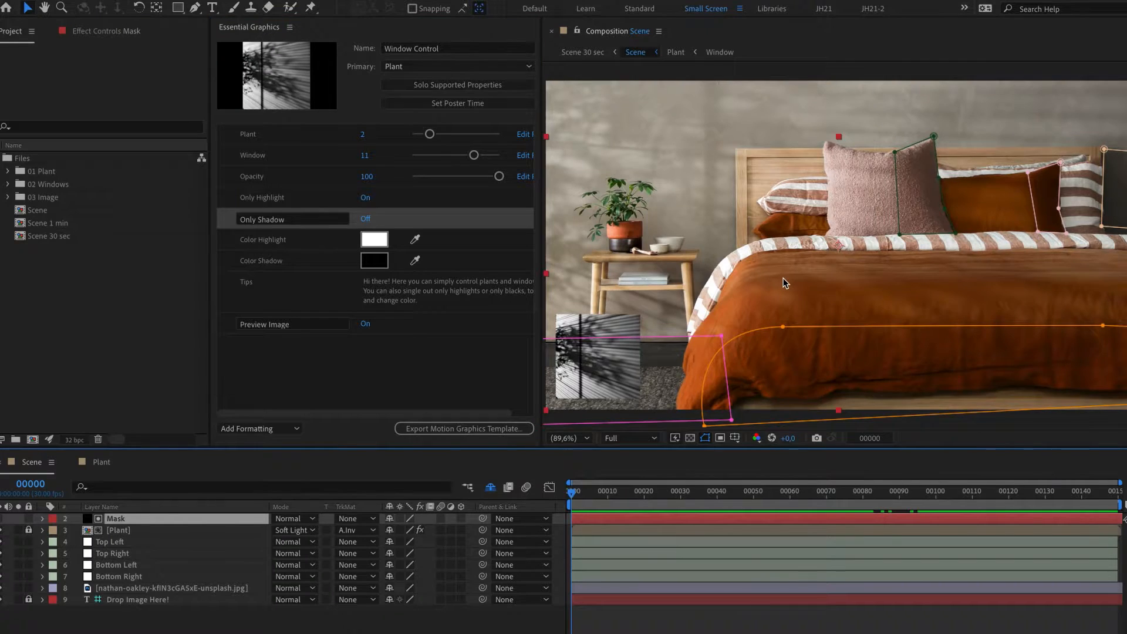
key(comma)
click(667, 71)
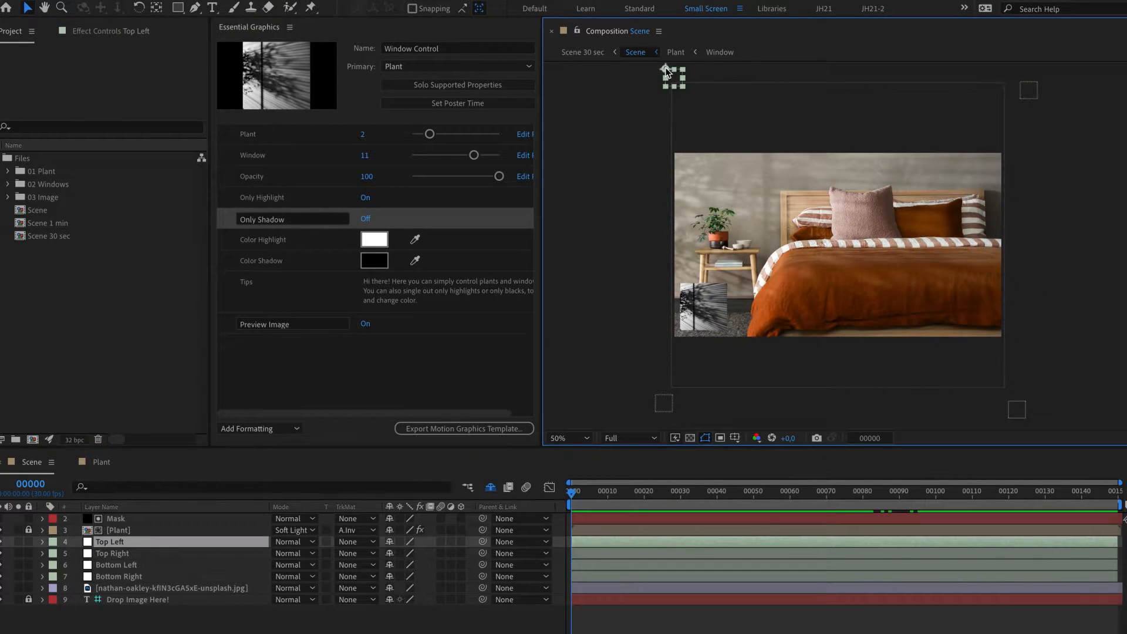
drag(665, 71, 703, 136)
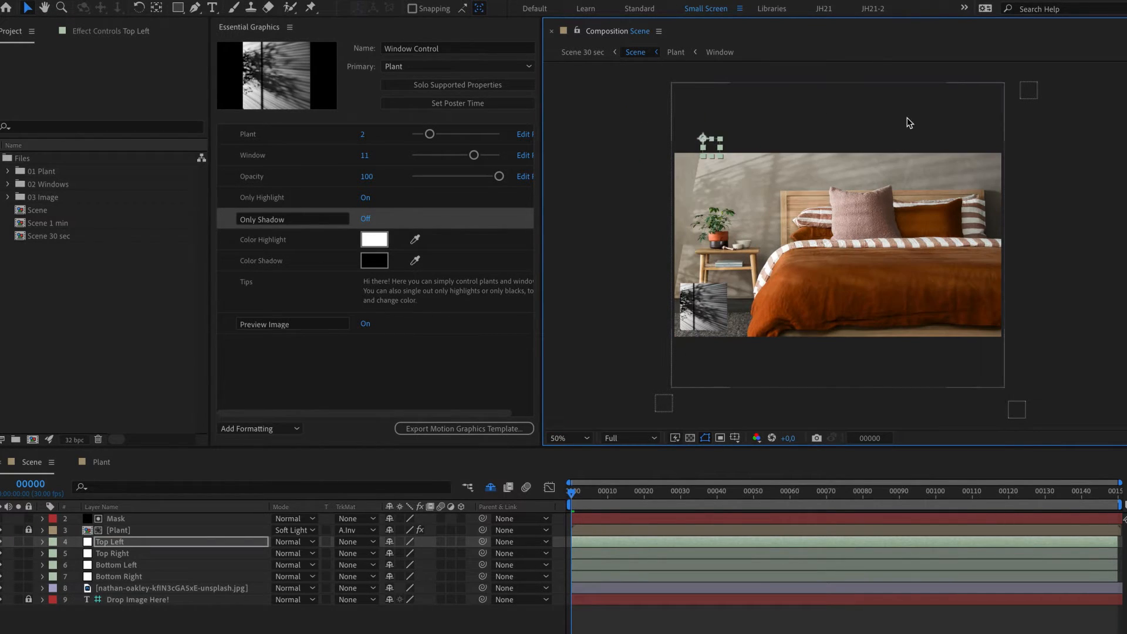
click(1028, 89)
drag(1020, 83, 951, 157)
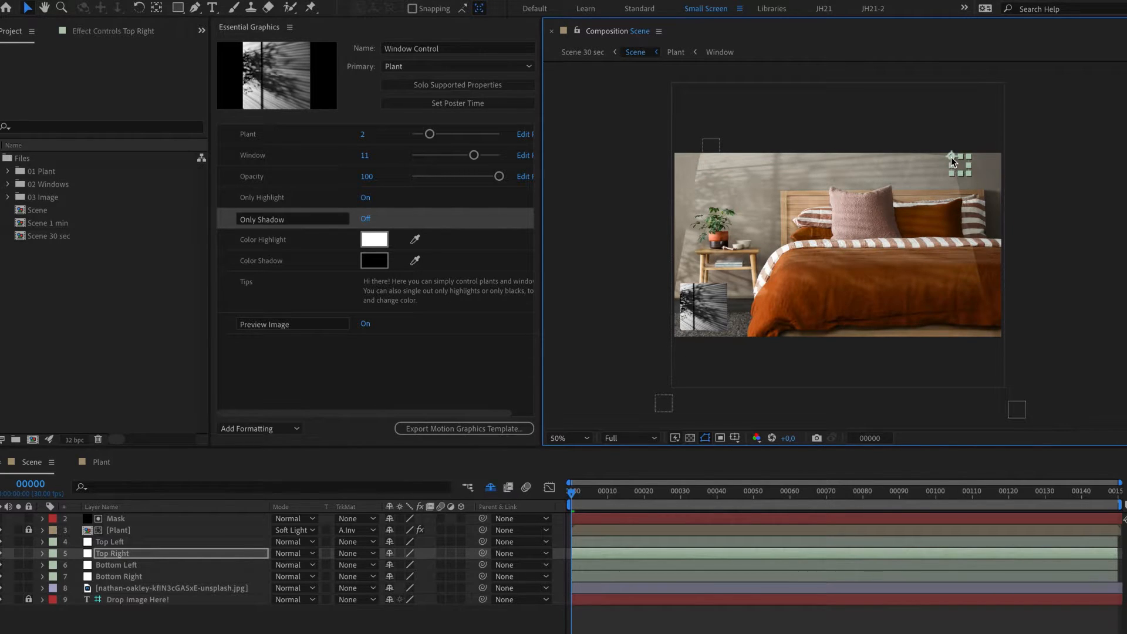
key(ctrl+z)
key(ctrl+z)
key(ctrl+z)
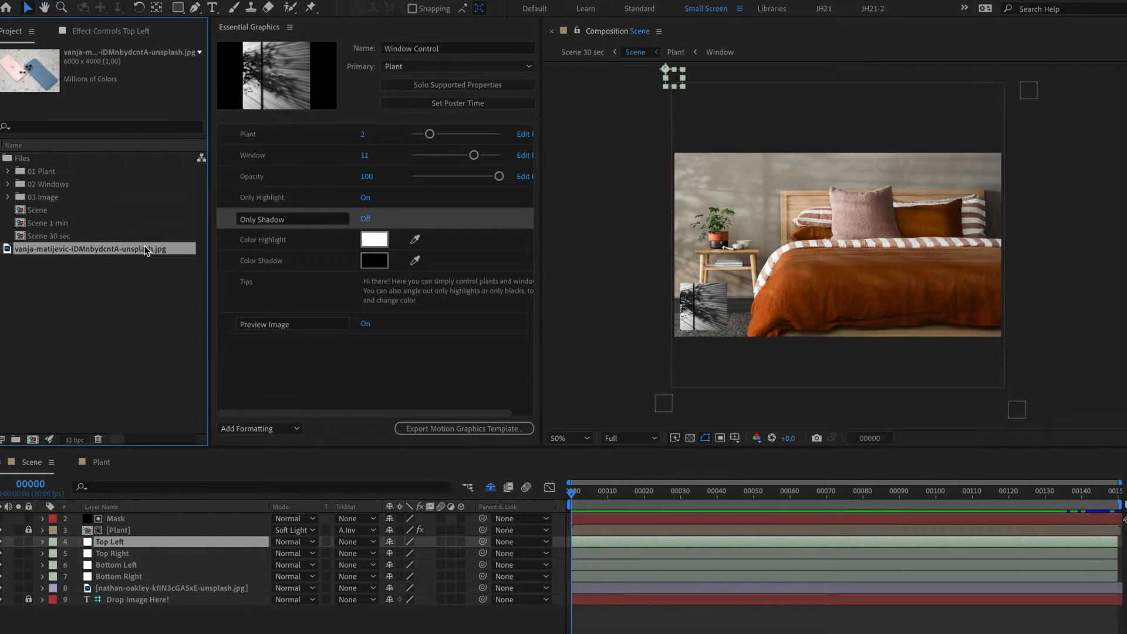
Step: Add the phone photo to the Scene composition directly above the bedroom photo layer and scale it to 34%
drag(146, 250, 149, 586)
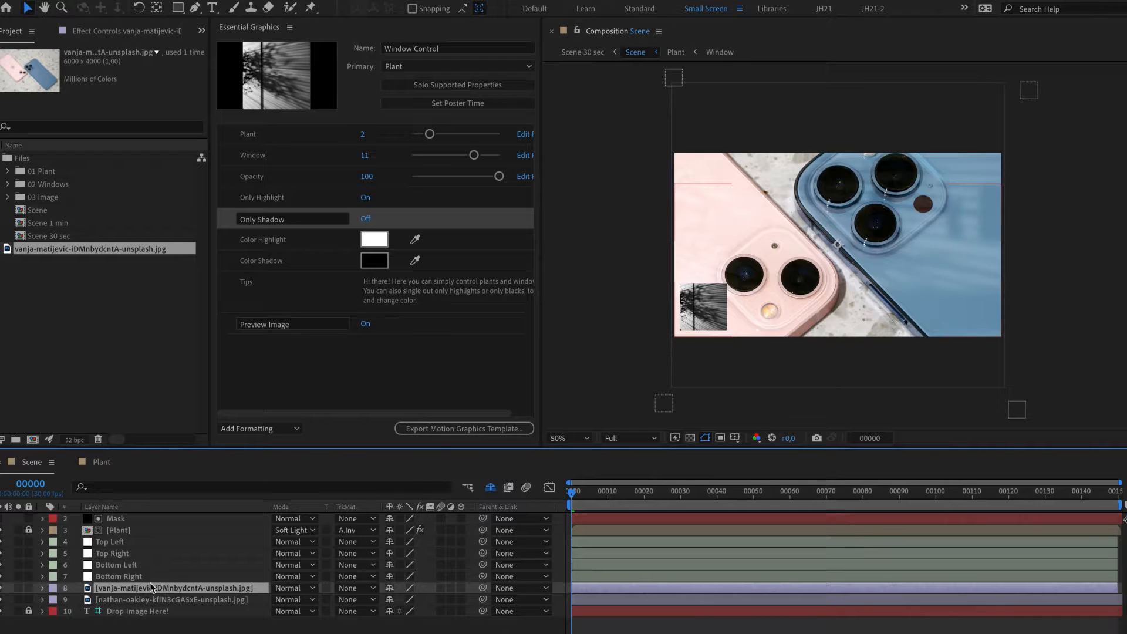
key(s)
mouse_move(431, 594)
mouse_down()
mouse_move(391, 596)
mouse_move(408, 597)
mouse_up()
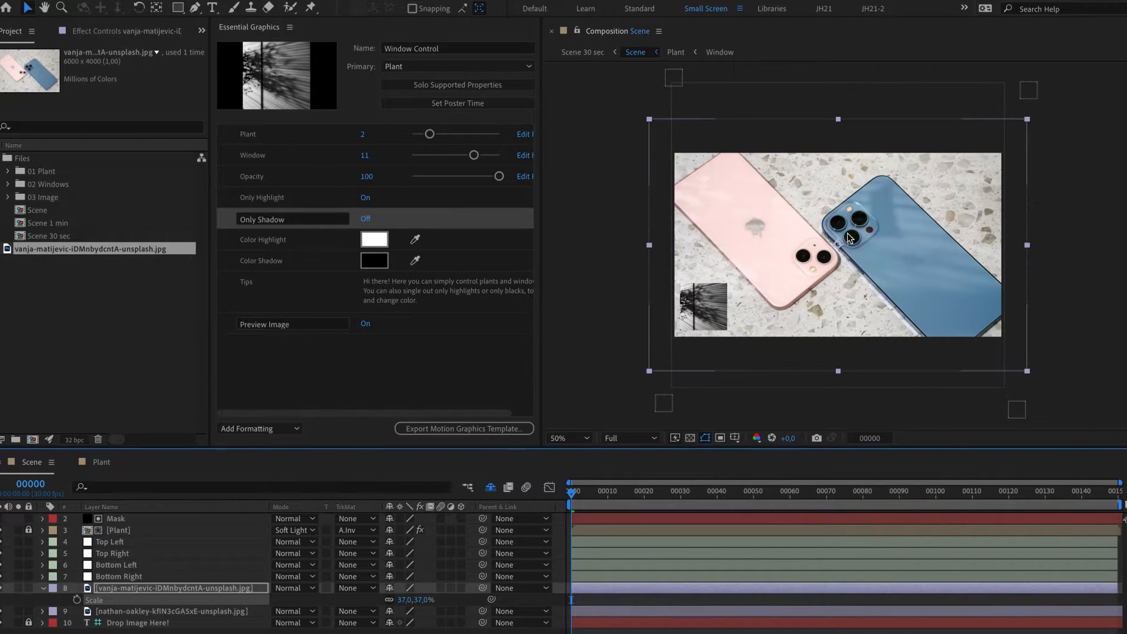
drag(423, 599, 422, 601)
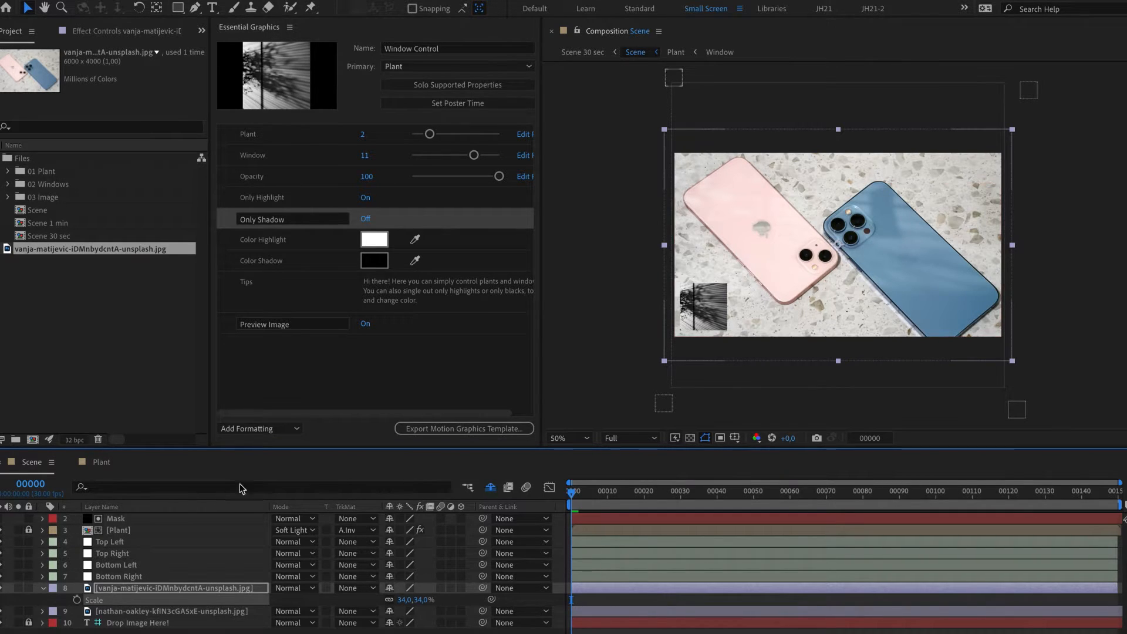
Step: Move the Top Left null higher above the phone image and the Bottom Left null up and out beside the image's left edge
click(674, 78)
click(673, 78)
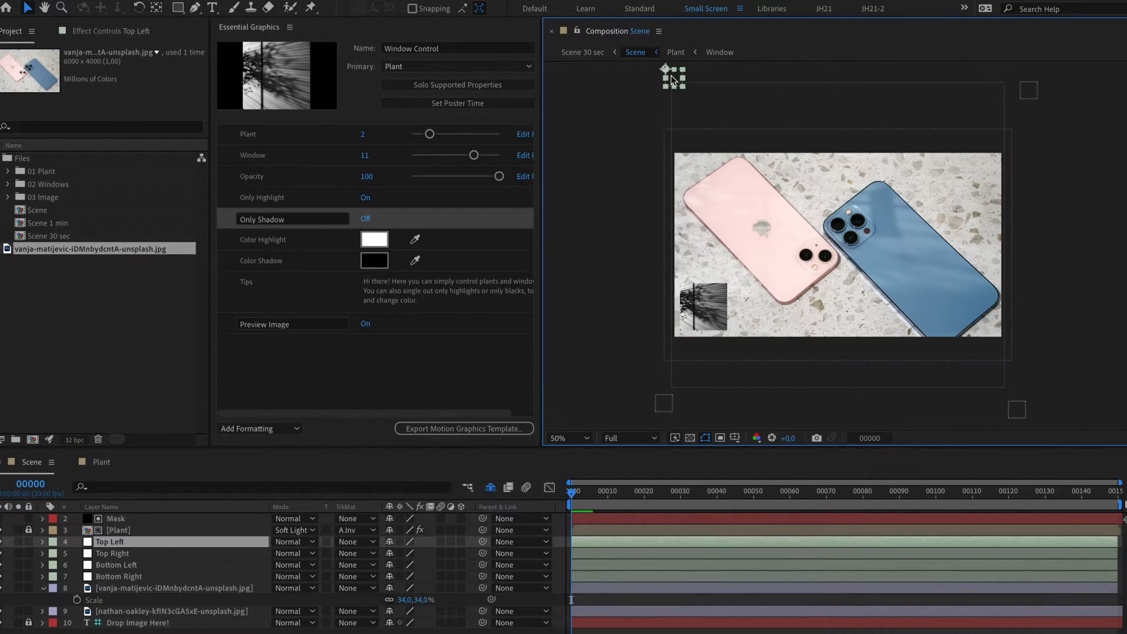
key(comma)
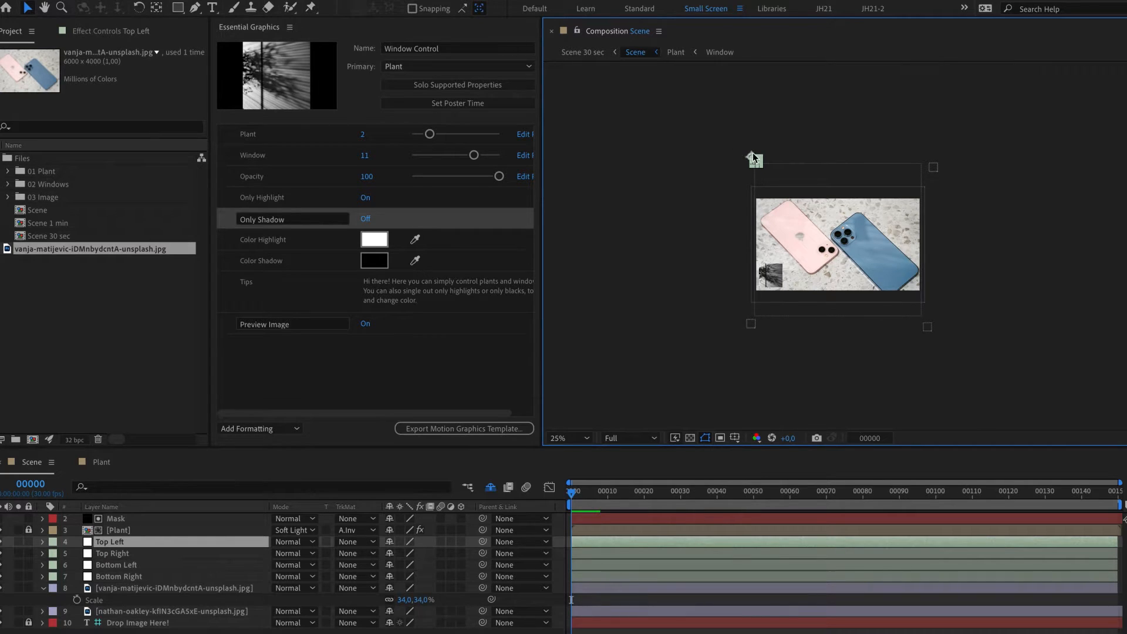
drag(755, 157, 765, 104)
click(751, 324)
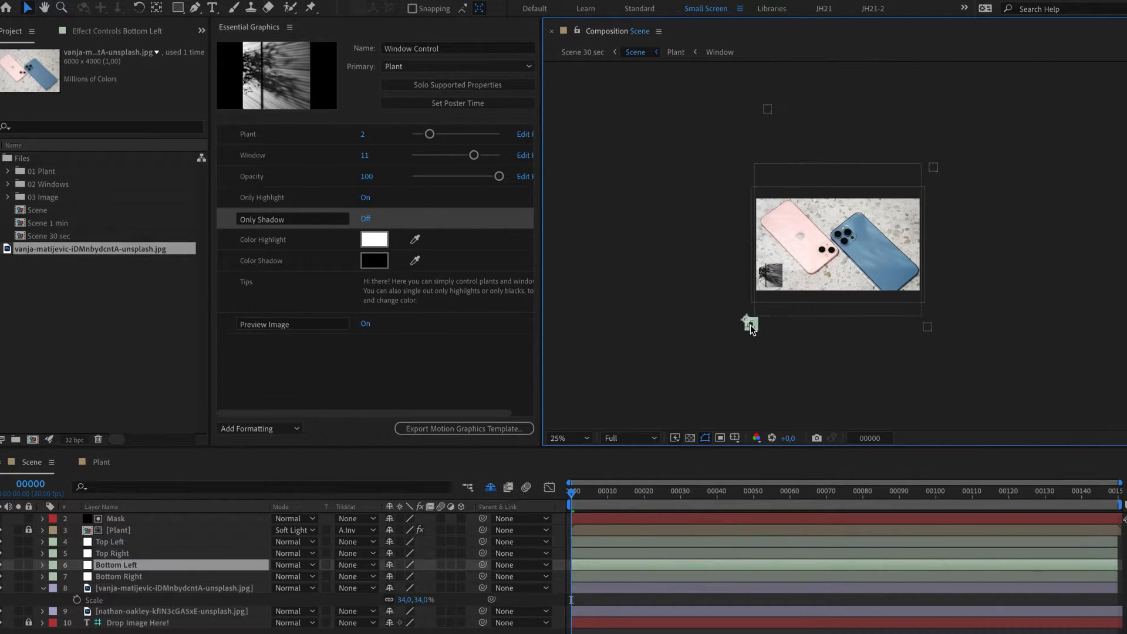
drag(749, 320, 709, 211)
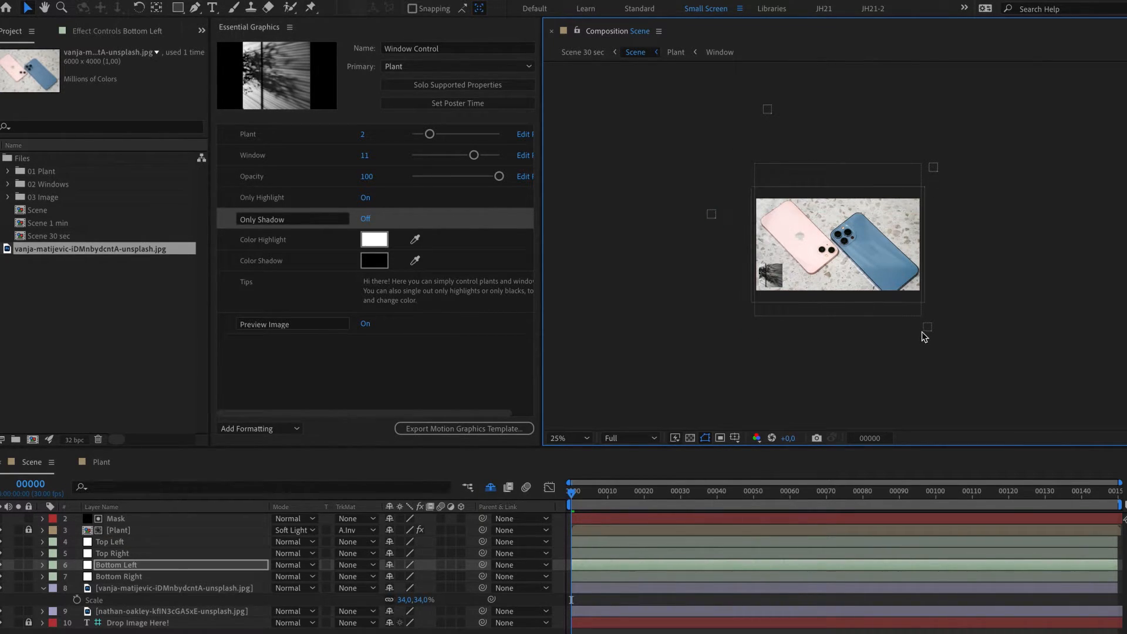
Step: Move the Bottom Right null well below the phone image and the Top Right null out beyond the image's right edge
click(926, 326)
drag(926, 325, 895, 370)
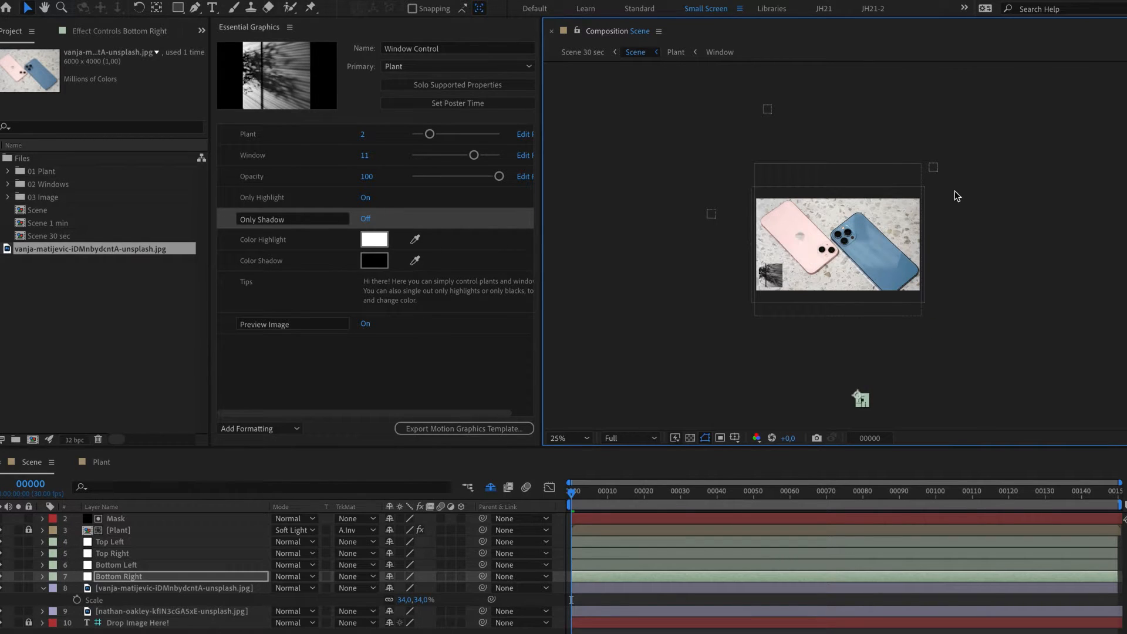
click(932, 167)
mouse_move(931, 167)
mouse_down()
mouse_move(999, 187)
mouse_move(1006, 222)
mouse_up()
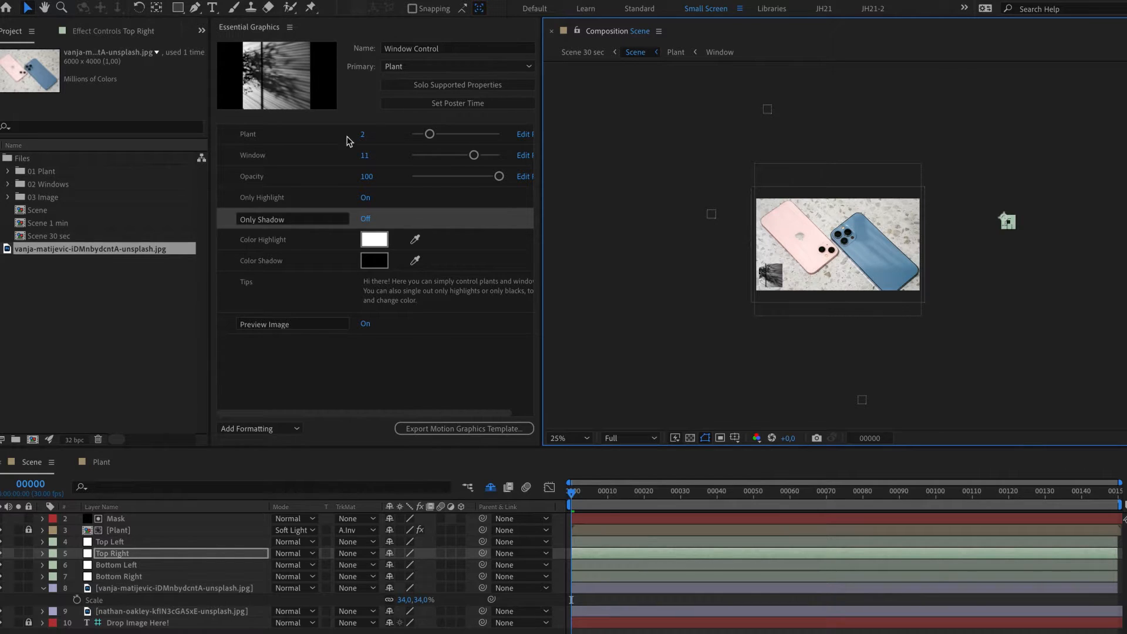
Step: Turn off Only Highlight so the overlay casts shadows on the phones as well
click(386, 197)
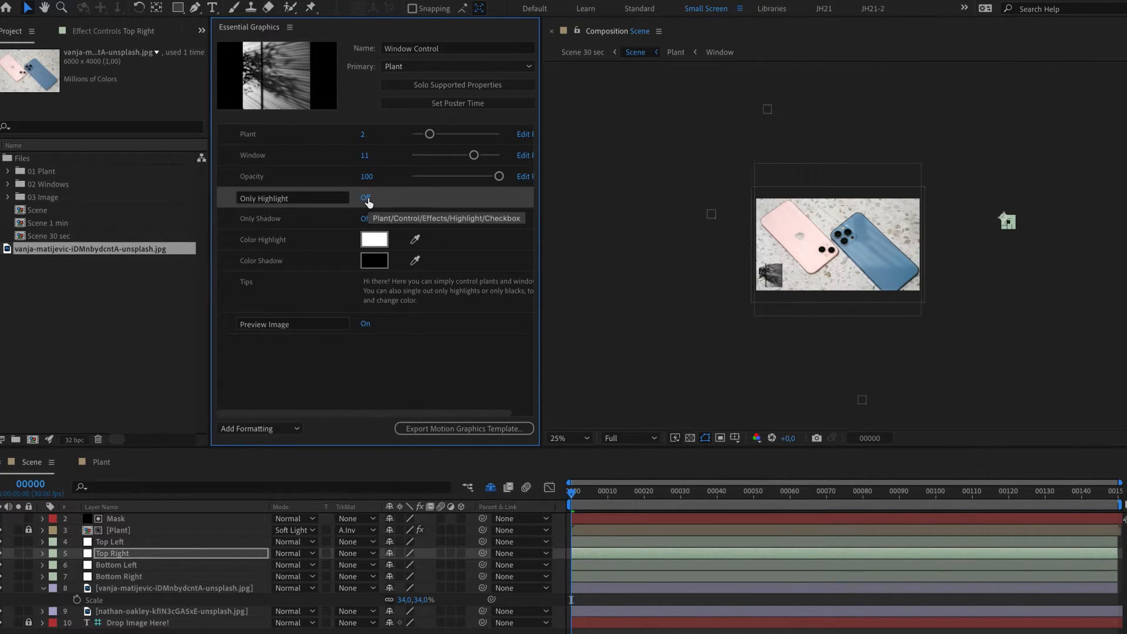
click(366, 198)
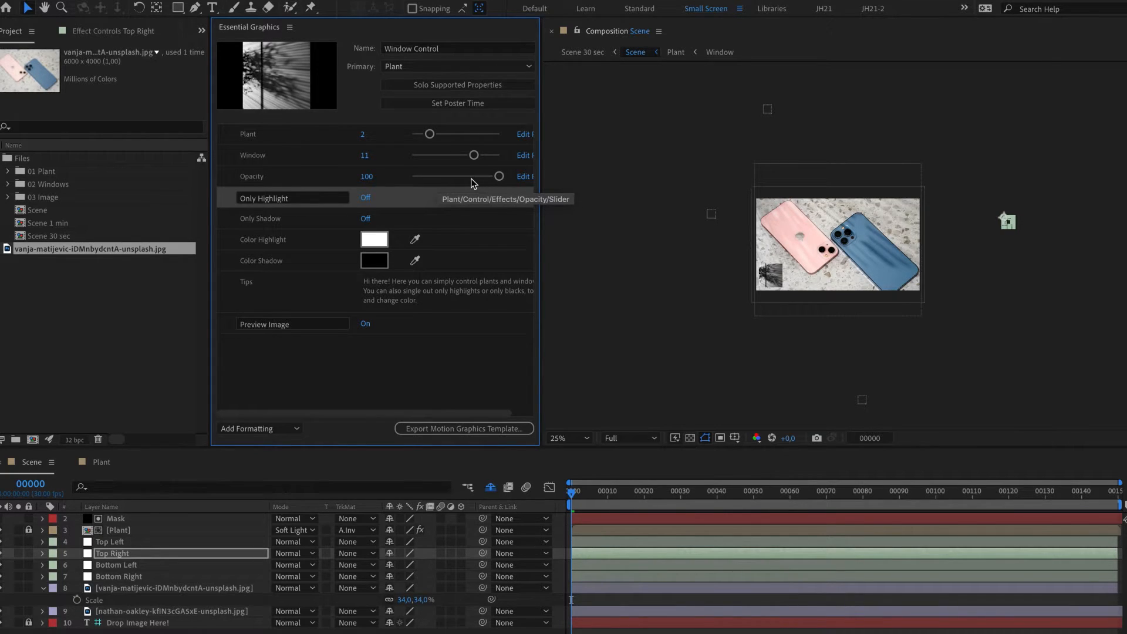
Step: Shift the Top Right null farther right and down, and the Top Left null right and down, just above the image's centre
click(875, 396)
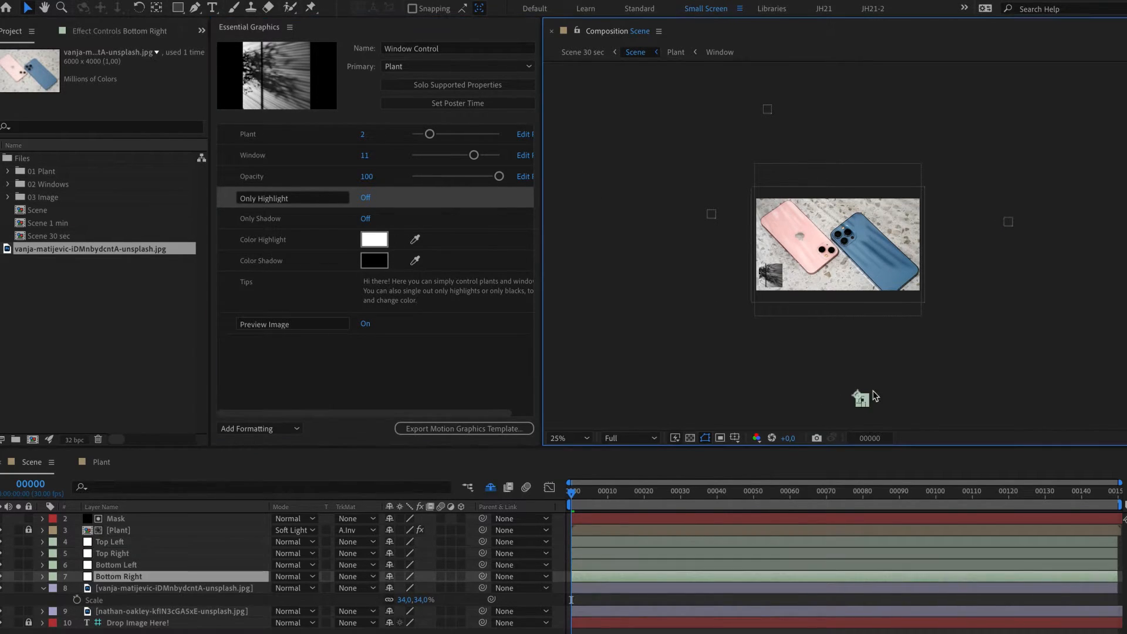
drag(1008, 222, 1051, 257)
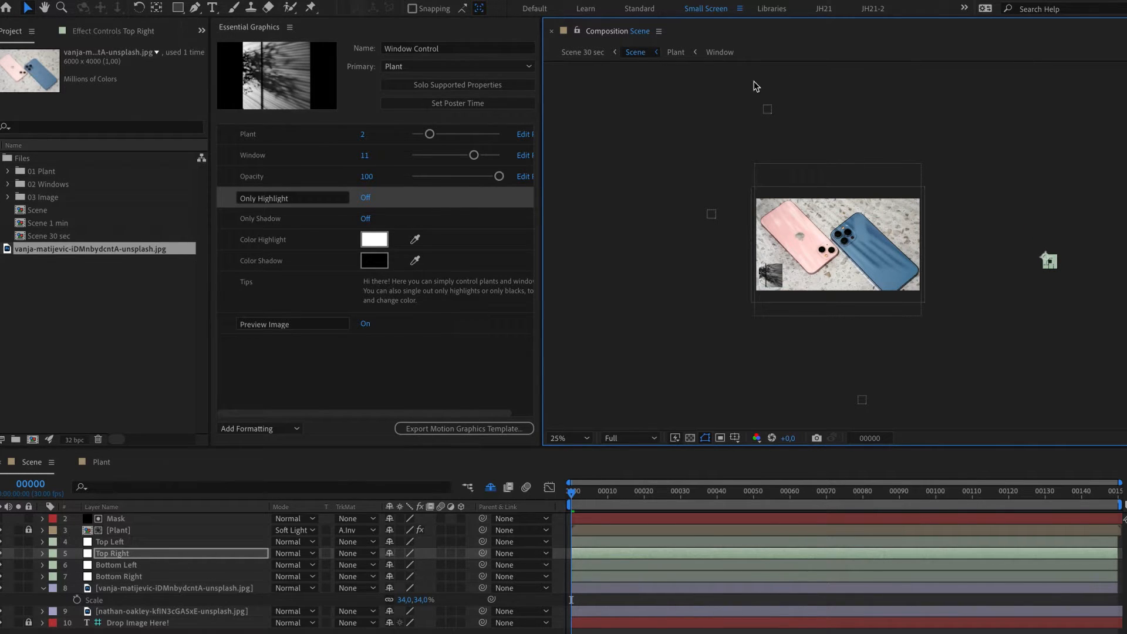
click(767, 109)
drag(767, 109, 854, 144)
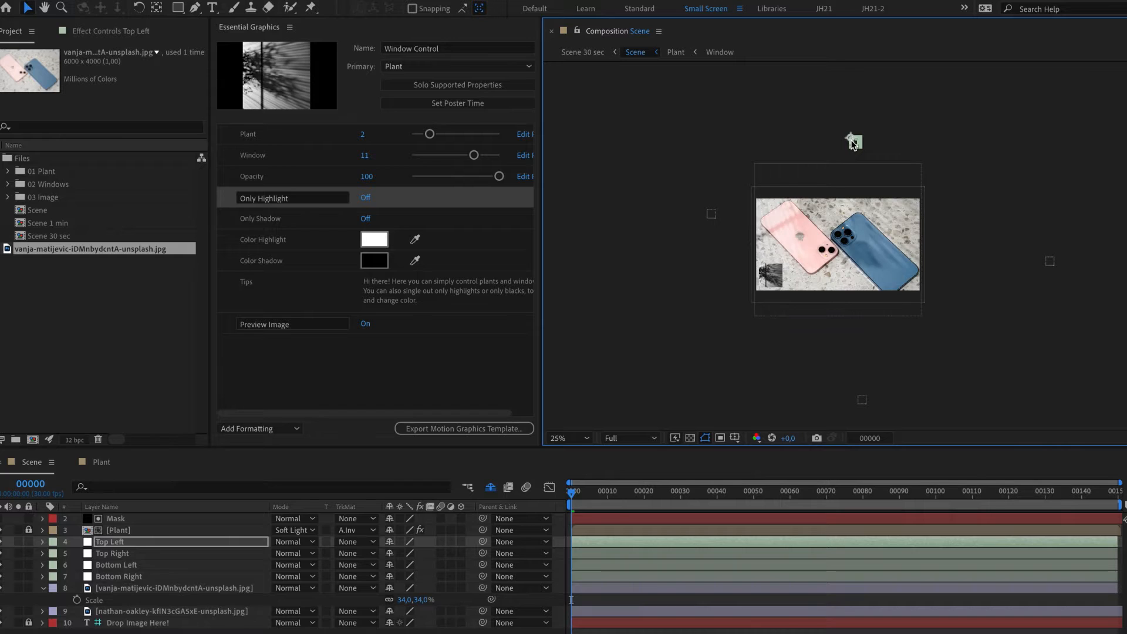
Step: Shift the Bottom Left null slightly outward and down, and inspect the shadow pattern across the phones
click(712, 213)
mouse_move(709, 214)
mouse_down()
mouse_move(735, 241)
mouse_move(691, 248)
mouse_up()
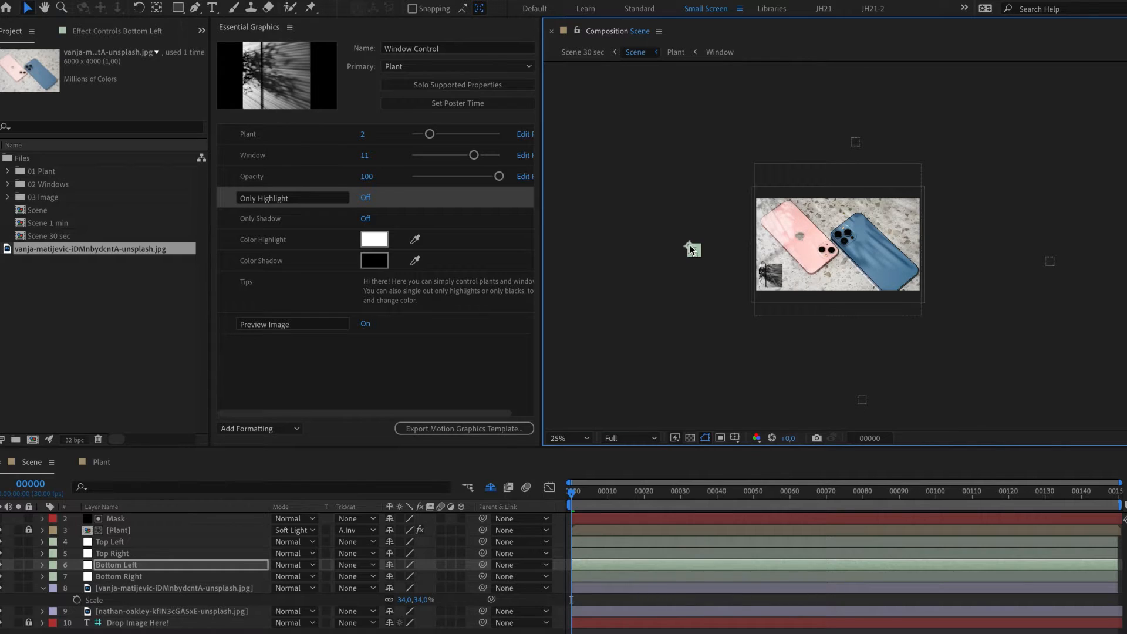
click(856, 142)
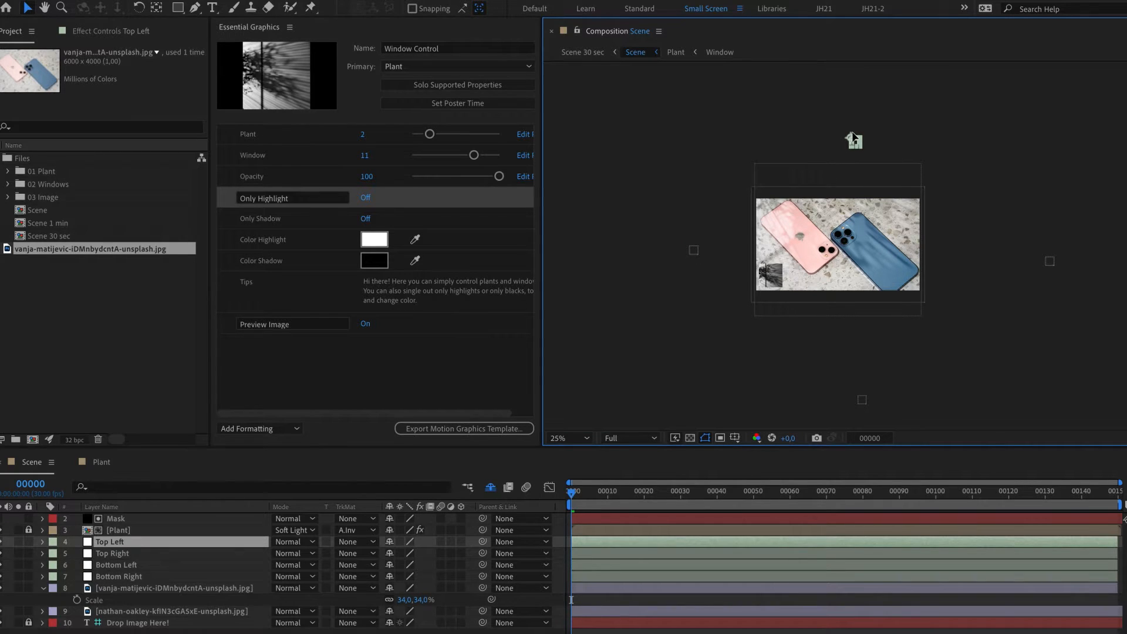
scroll(825, 248, up, 4)
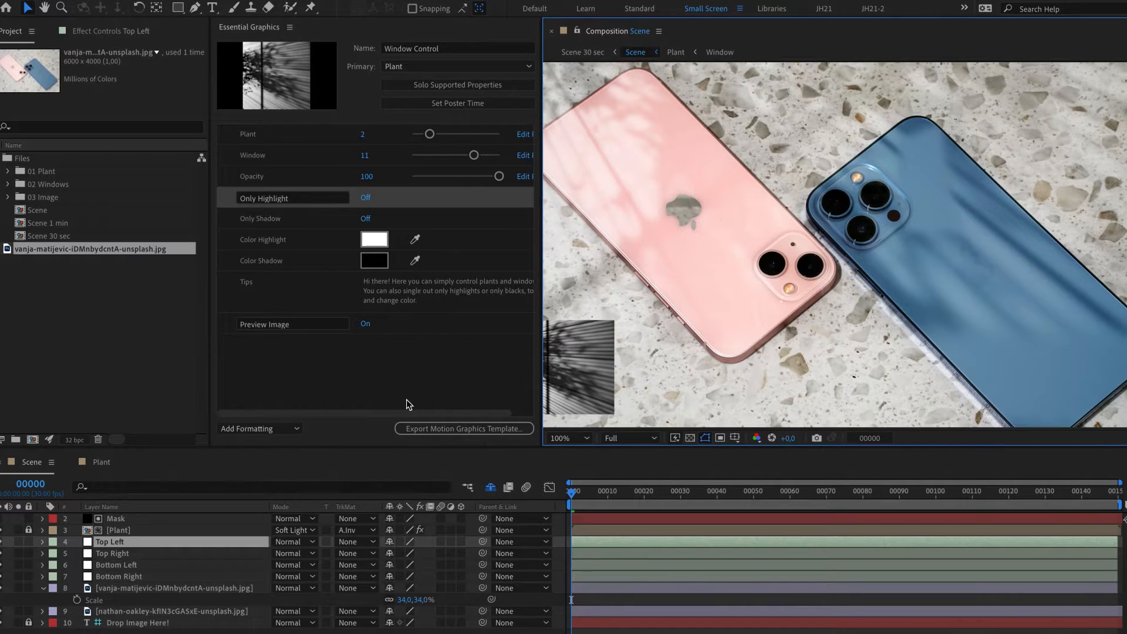
scroll(667, 302, down, 2)
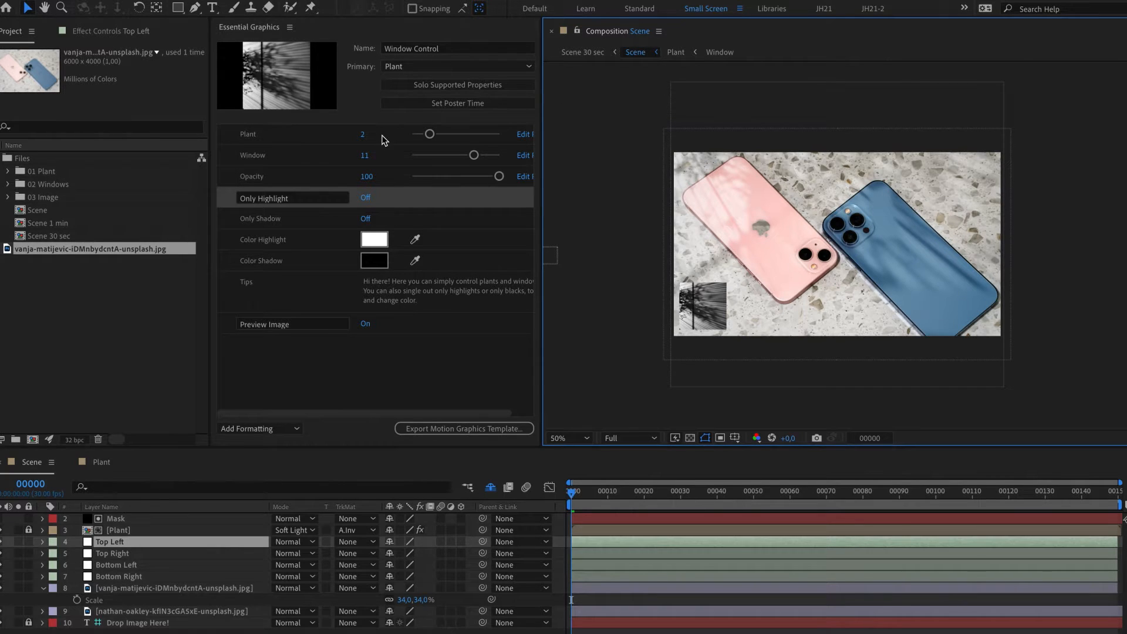
Step: Set the overlay's Window to 8, preview Plant 1 and 3 before choosing Plant 0, and reduce Opacity to 71
mouse_move(443, 155)
mouse_down()
mouse_move(426, 156)
mouse_move(462, 159)
mouse_up()
key(shift+slash)
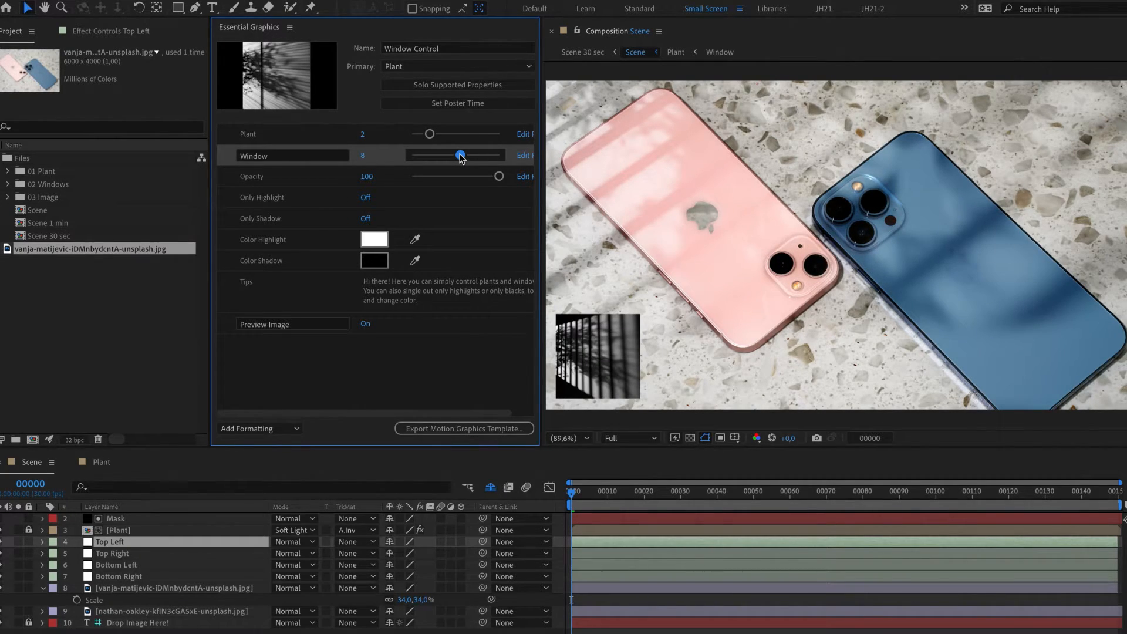
drag(429, 134, 419, 136)
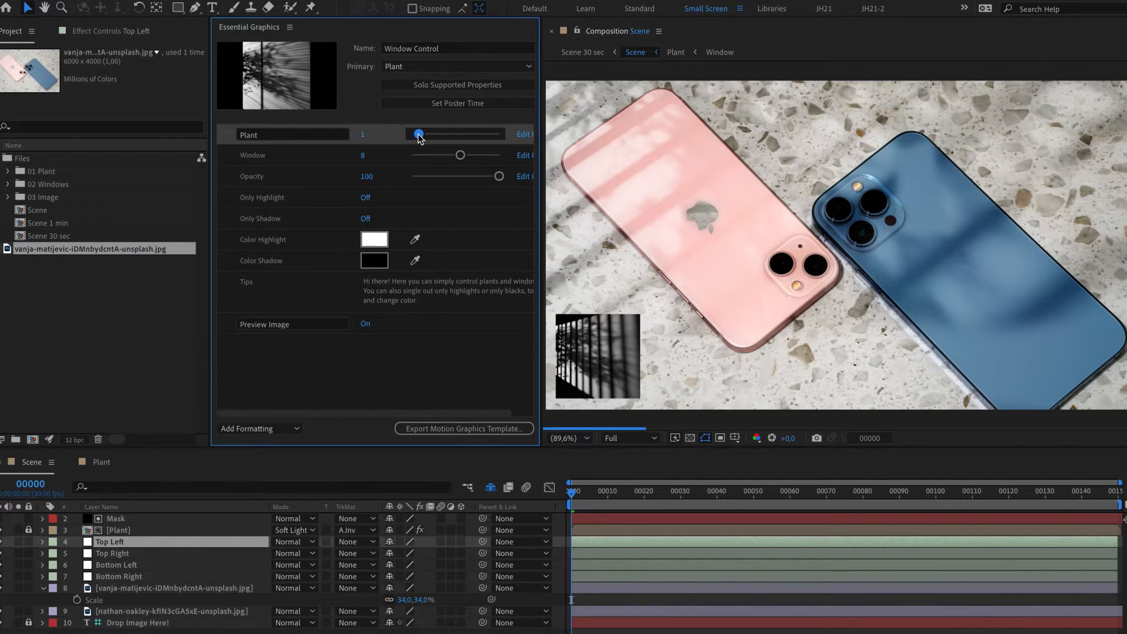
click(443, 134)
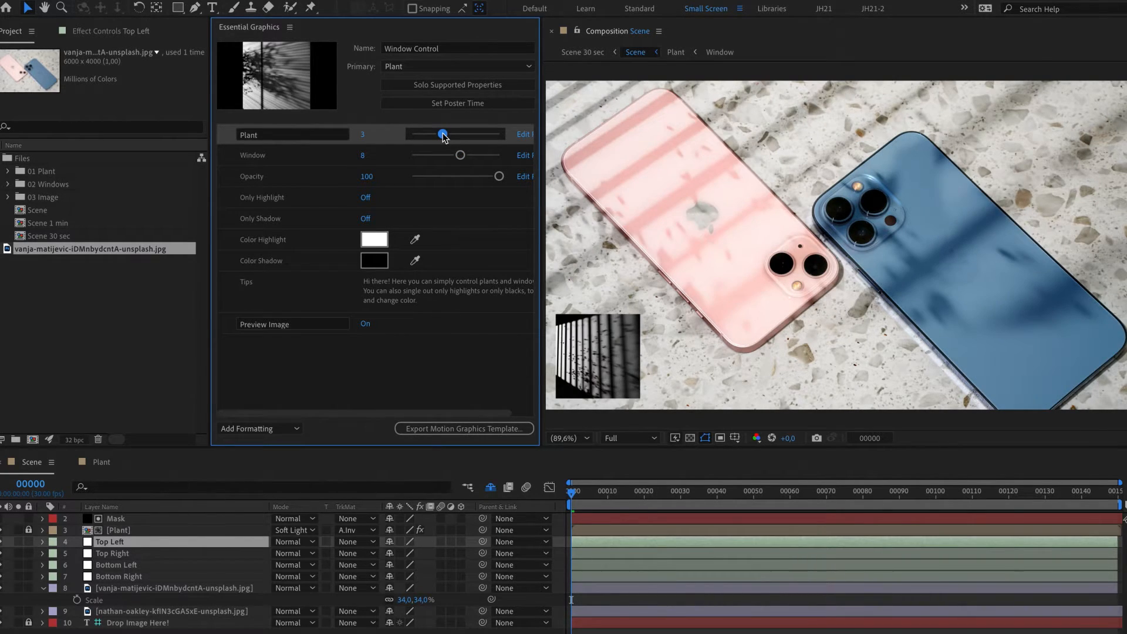
click(409, 135)
click(473, 177)
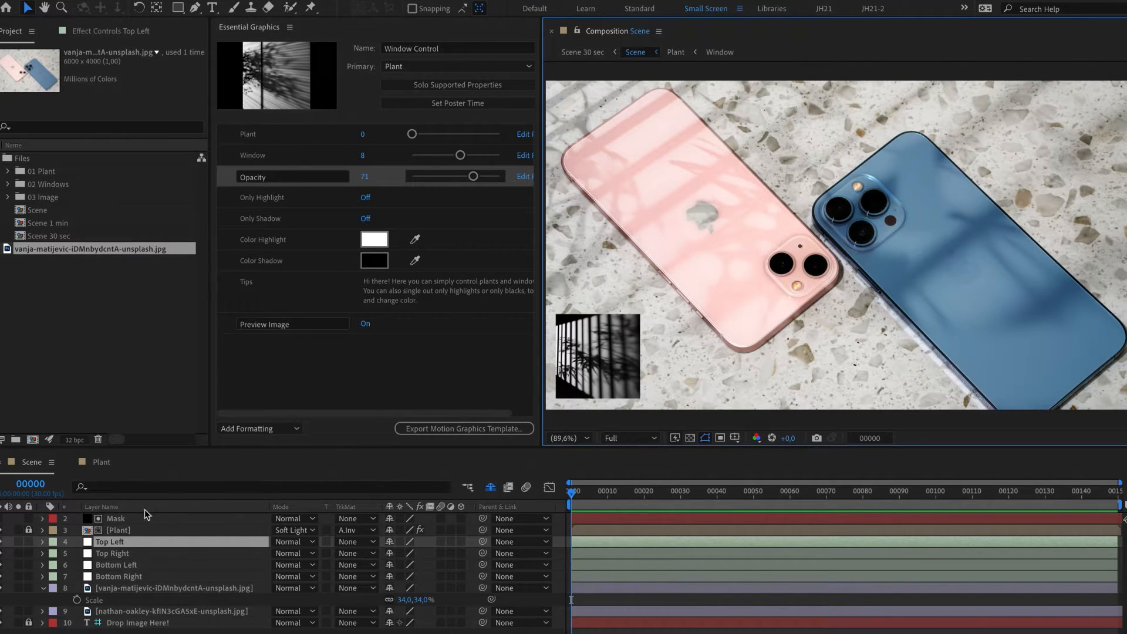
Step: Delete the Mask layer from the Scene composition and open the nested Plant composition
click(129, 521)
key(Delete)
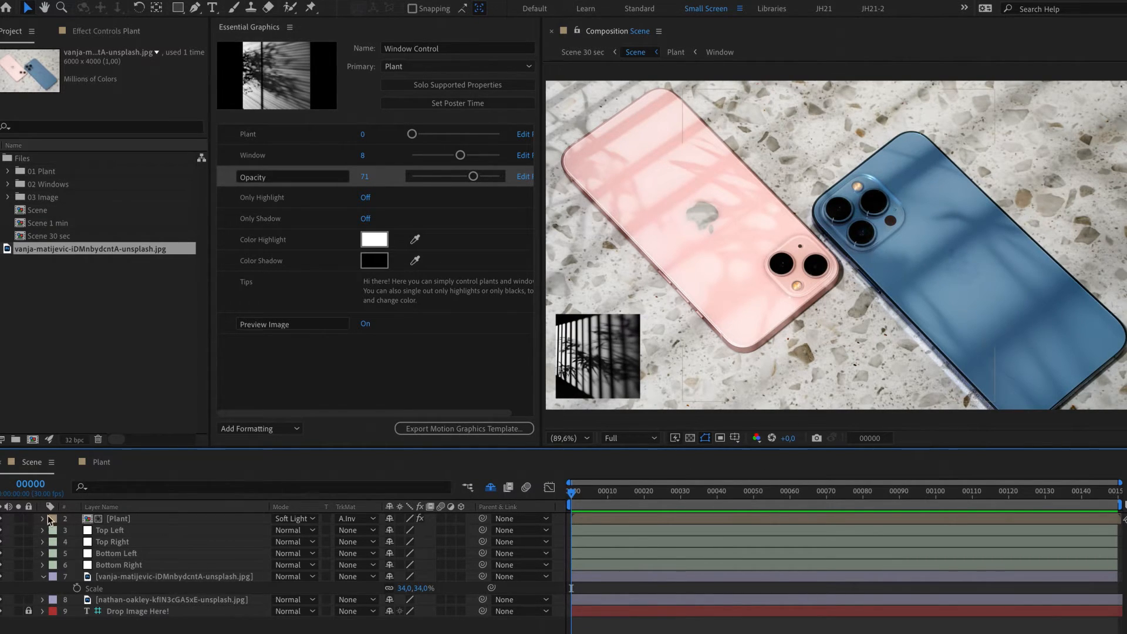
double_click(129, 521)
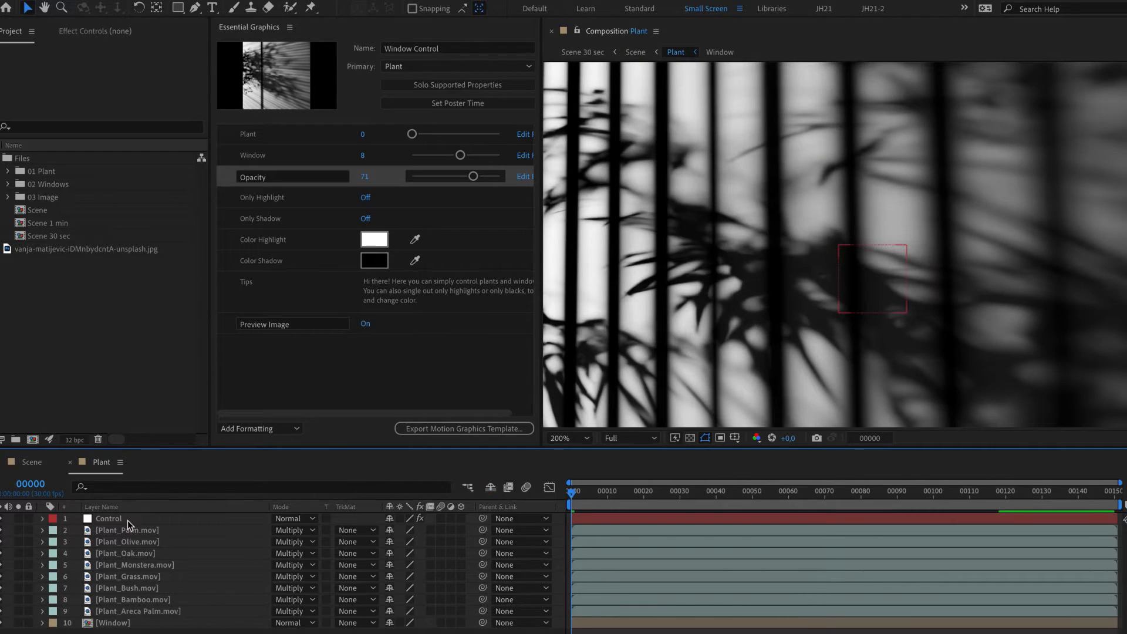
Step: Add Plant_Bush.mov from the 01 Plant folder directly beneath the Control layer and set its blending mode to Multiply
click(8, 171)
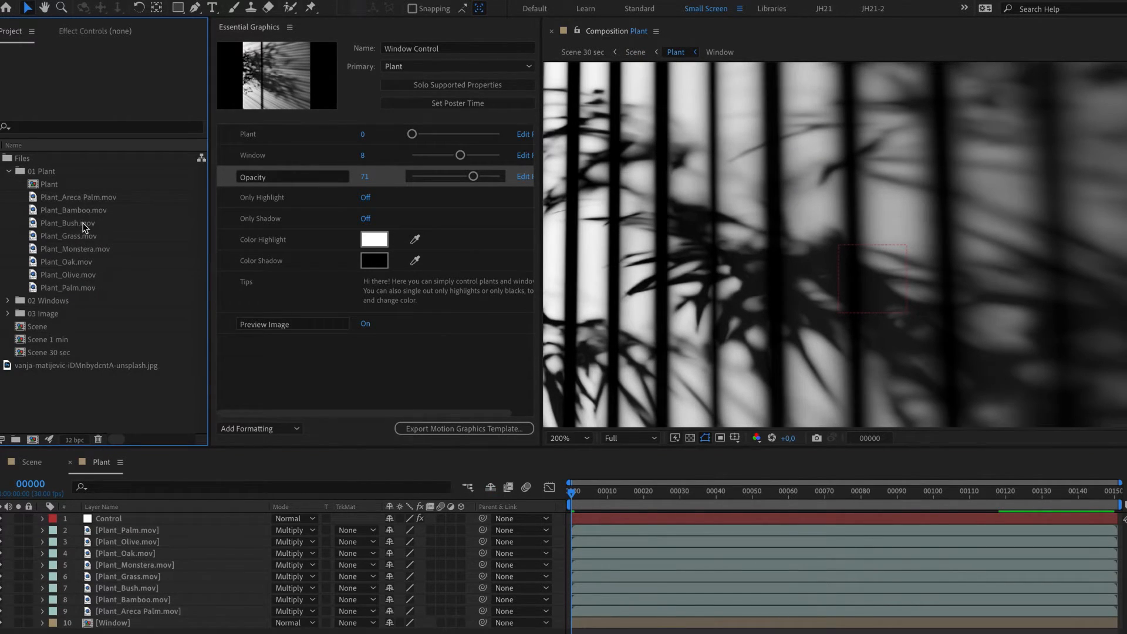
drag(82, 226, 118, 526)
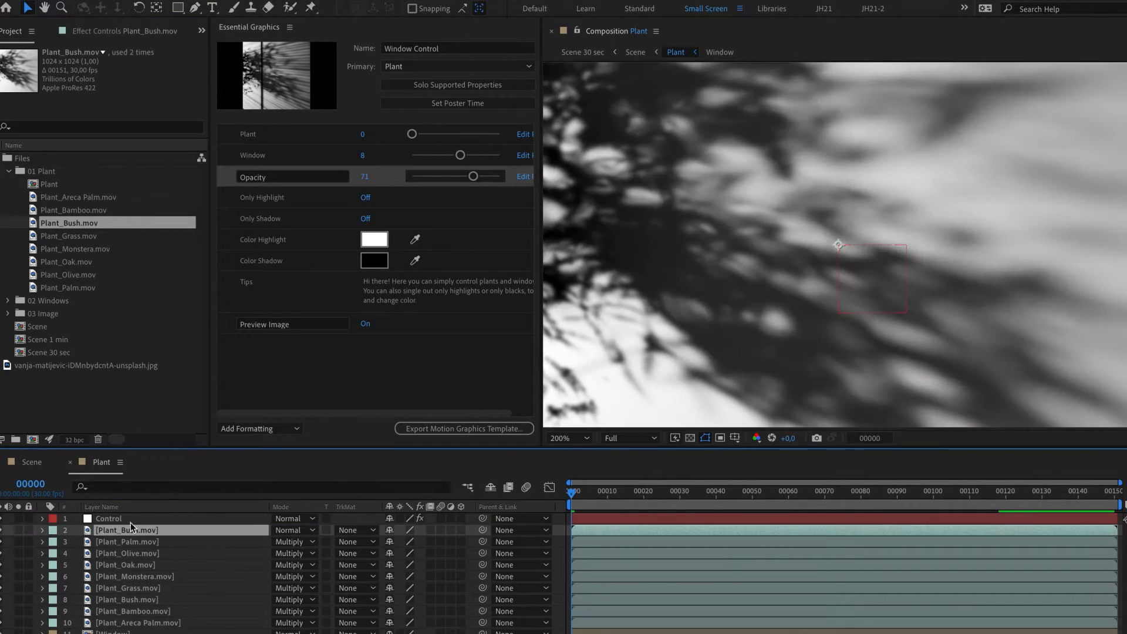
click(314, 530)
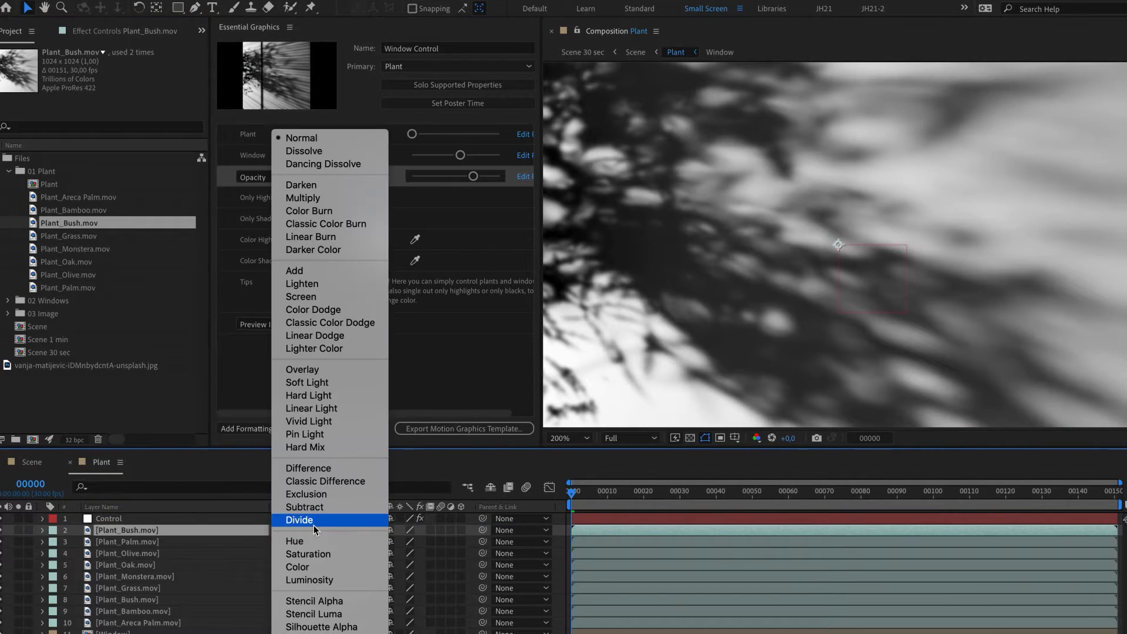
click(338, 198)
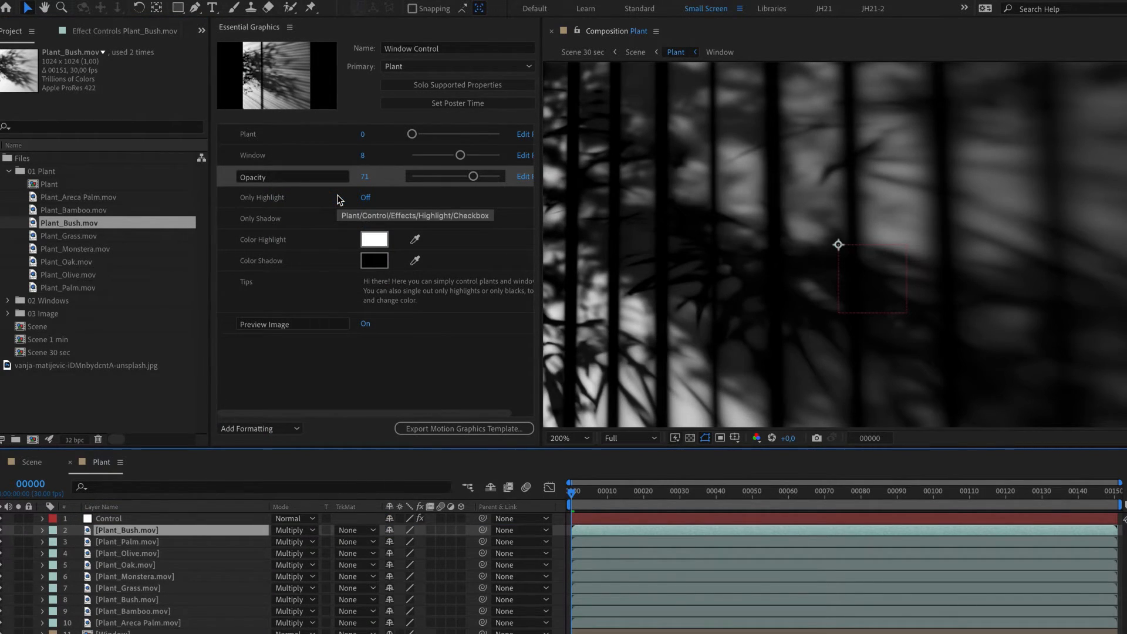
Step: Add Window_08.jpg from the 02 Windows folder beneath the plant layers in Multiply mode, and return to the Scene composition
click(8, 301)
scroll(68, 329, down, 3)
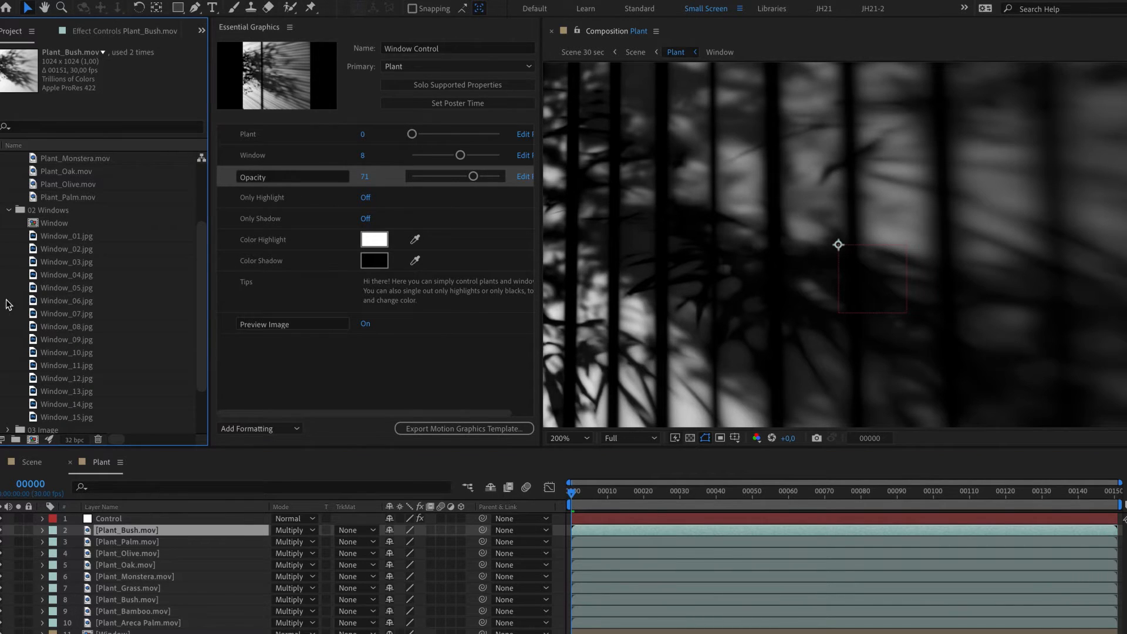
click(81, 326)
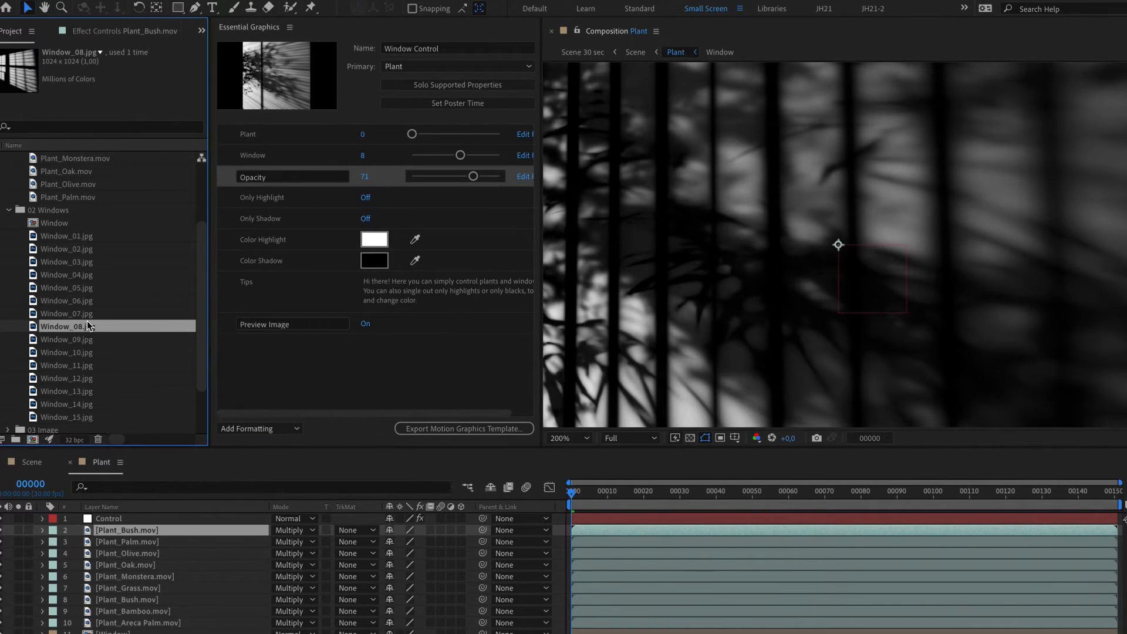
drag(83, 326, 147, 632)
click(294, 632)
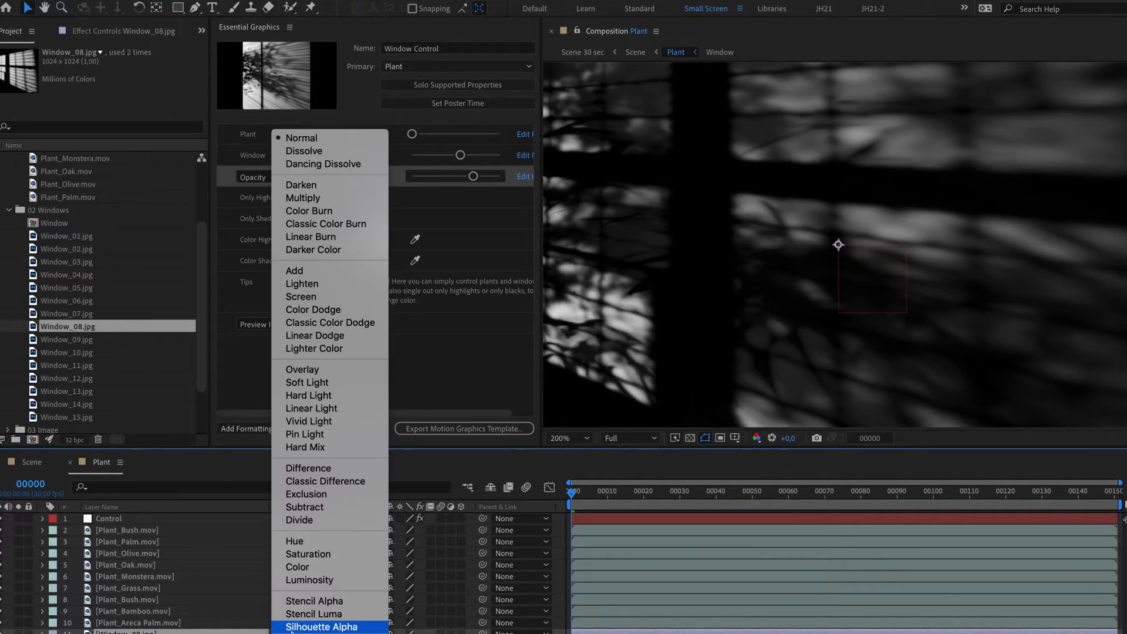
click(333, 198)
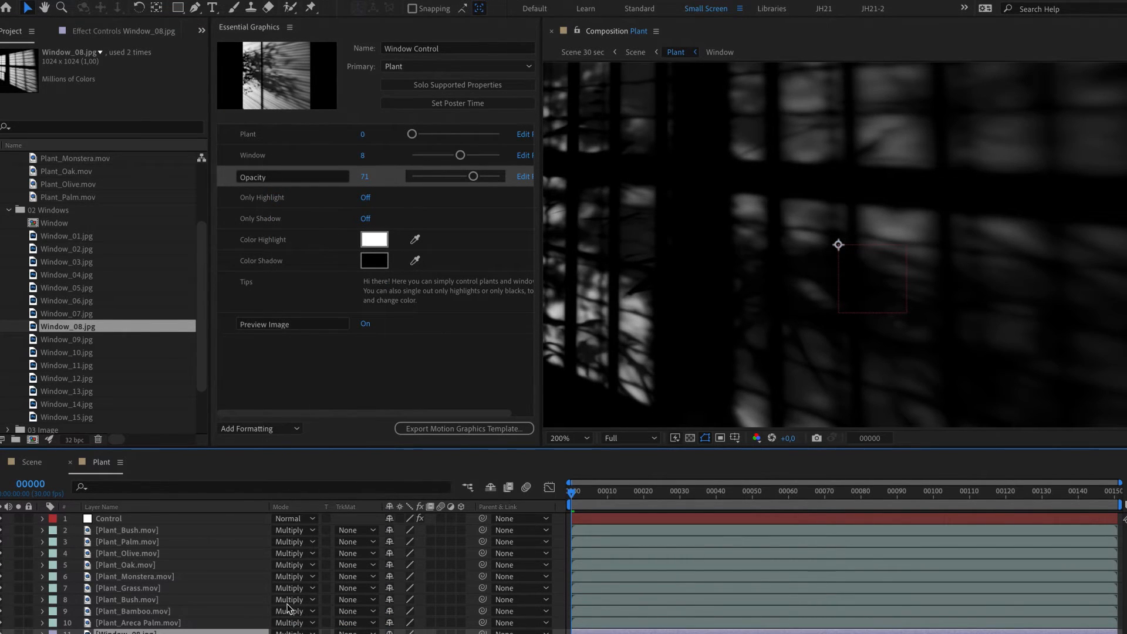
click(32, 463)
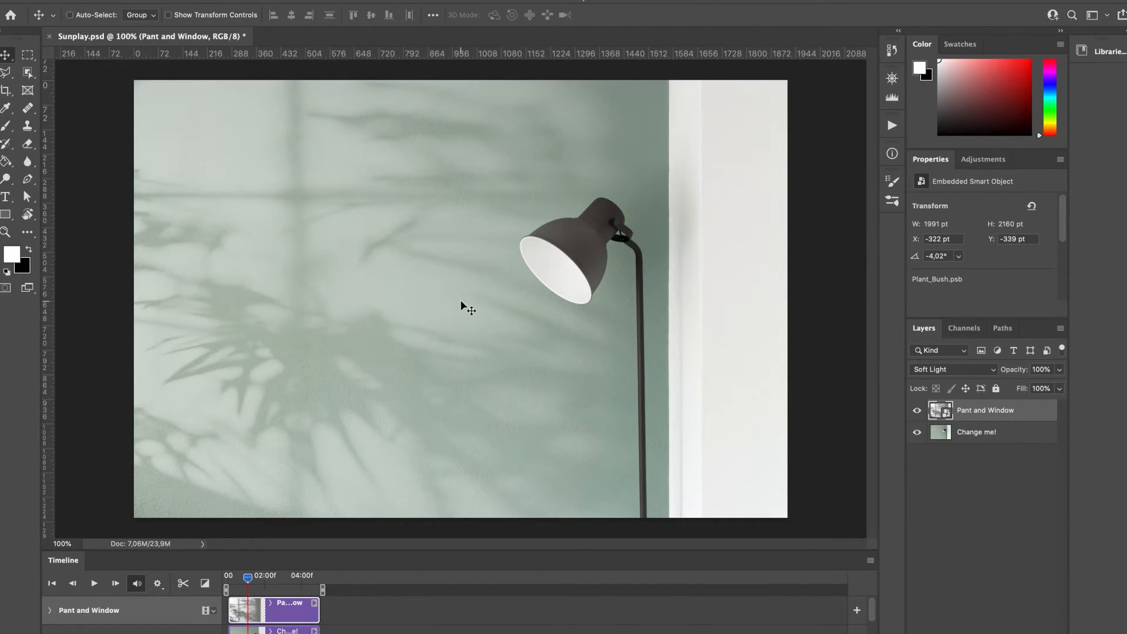
Step: Free-transform the Pant and Window layer in Sunplay.psd, slightly adjusting its upper-right corner, and apply the transform
click(964, 433)
click(963, 411)
scroll(539, 289, down, 5)
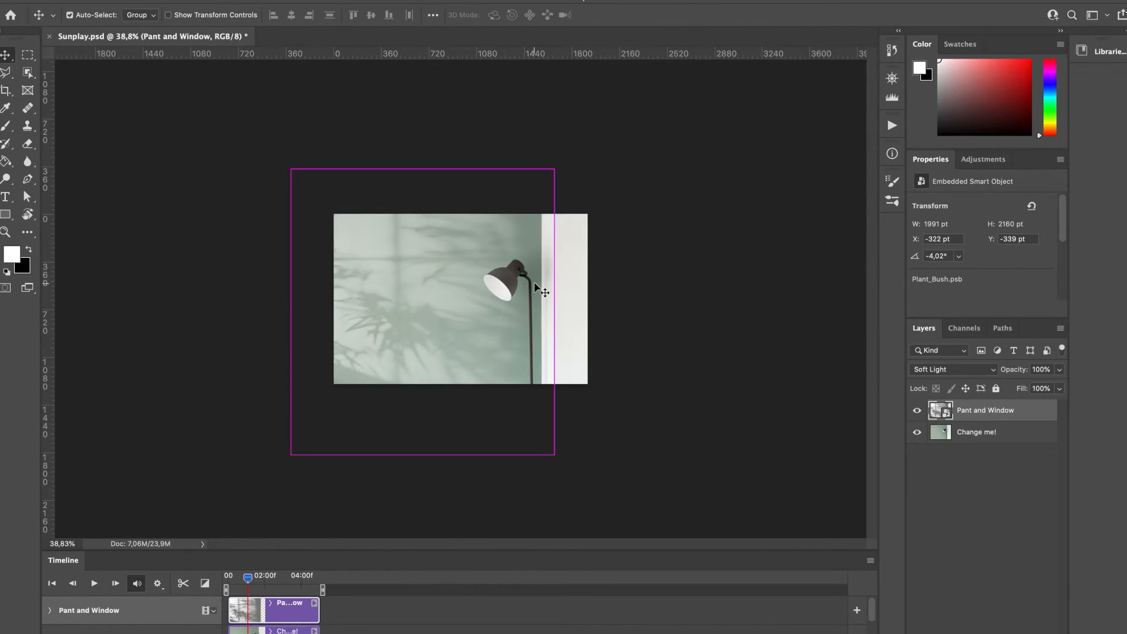
key(ctrl+t)
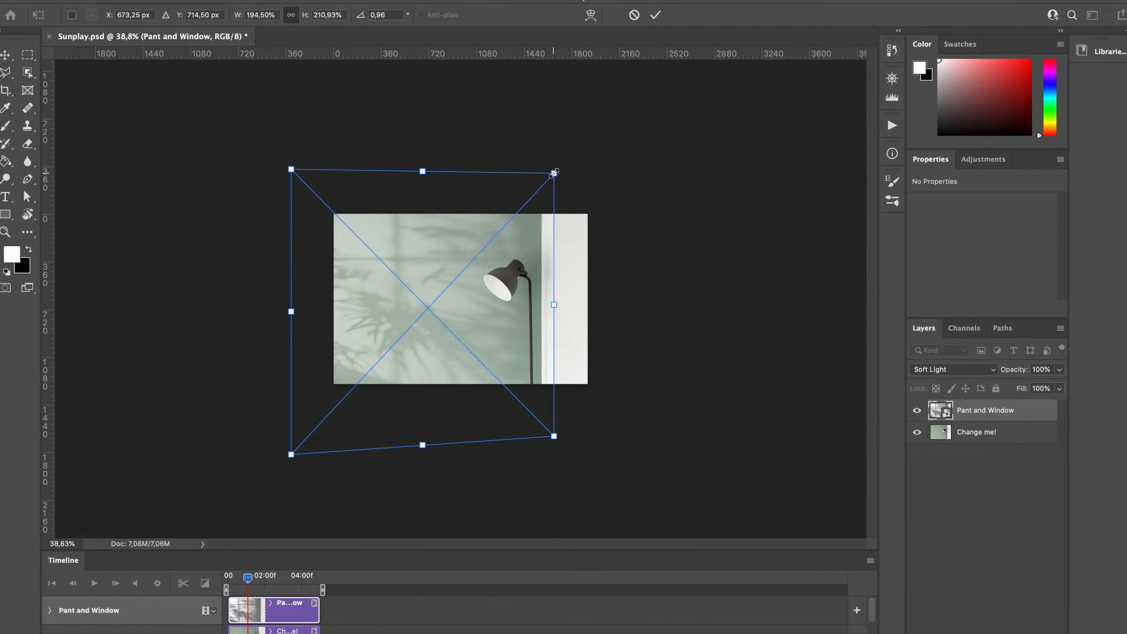
mouse_move(553, 173)
mouse_down()
mouse_move(494, 199)
mouse_move(435, 188)
mouse_move(548, 221)
mouse_move(565, 159)
mouse_move(554, 173)
mouse_up()
key(Return)
Step: Open the Pant and Window smart object, examine its Levels 1, Window_02 and Plant_Areca Palm layers, and return to Sunplay.psd
double_click(940, 411)
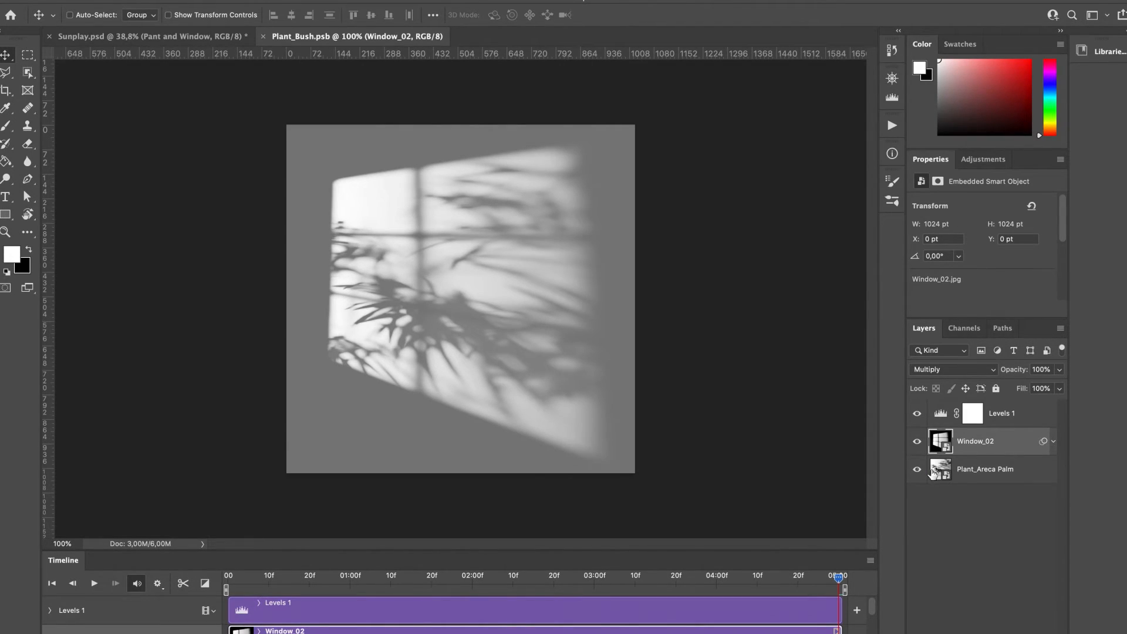
click(940, 414)
click(966, 452)
click(975, 470)
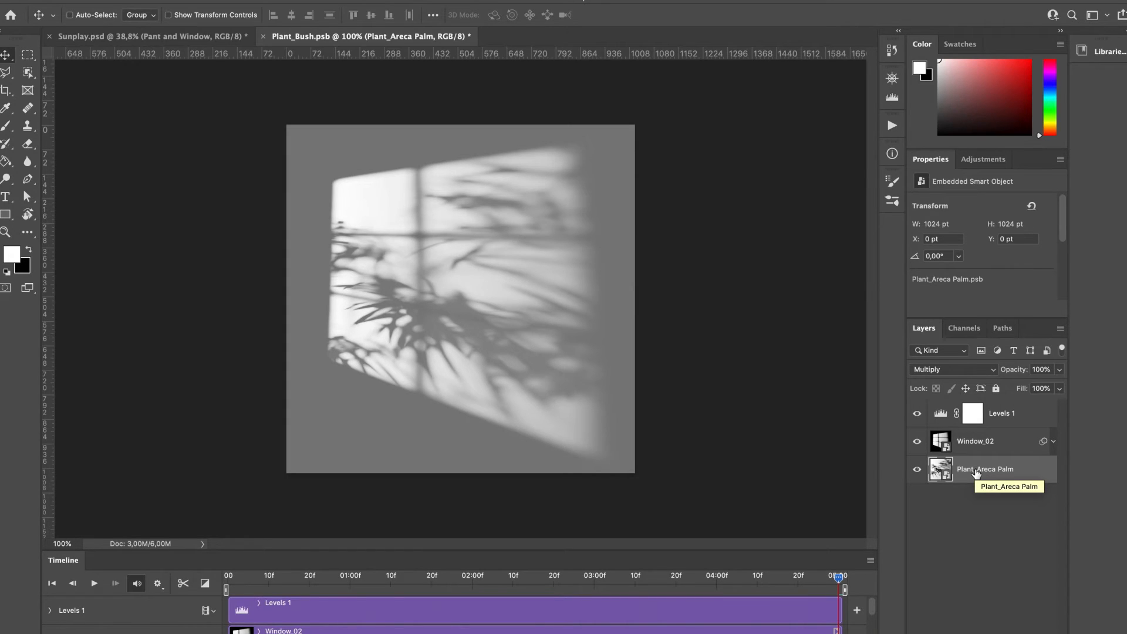
click(202, 37)
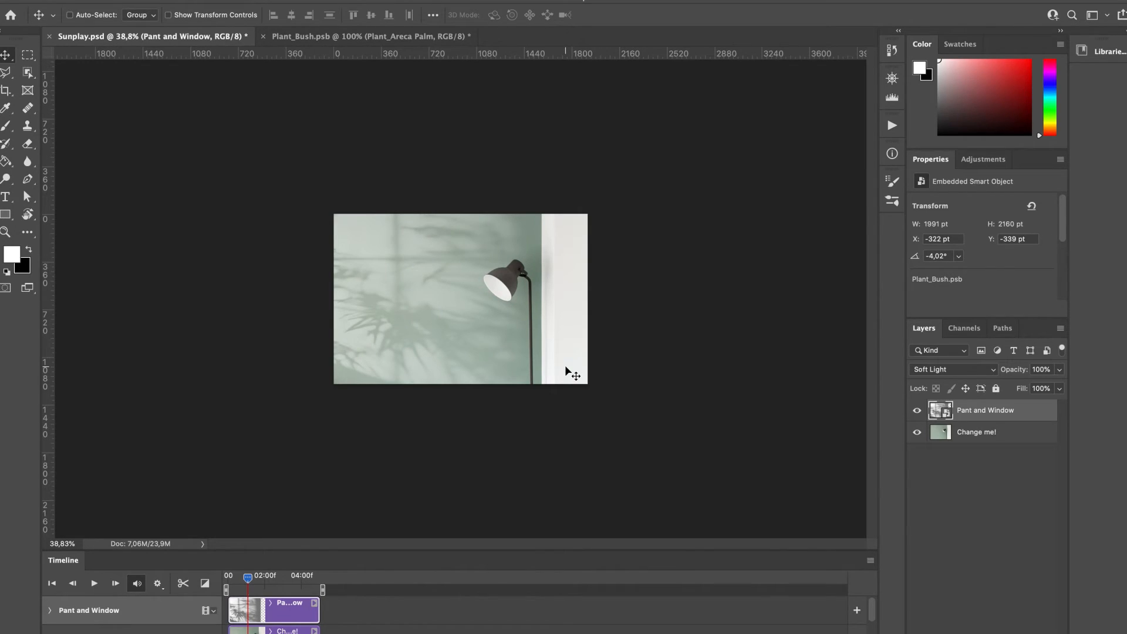